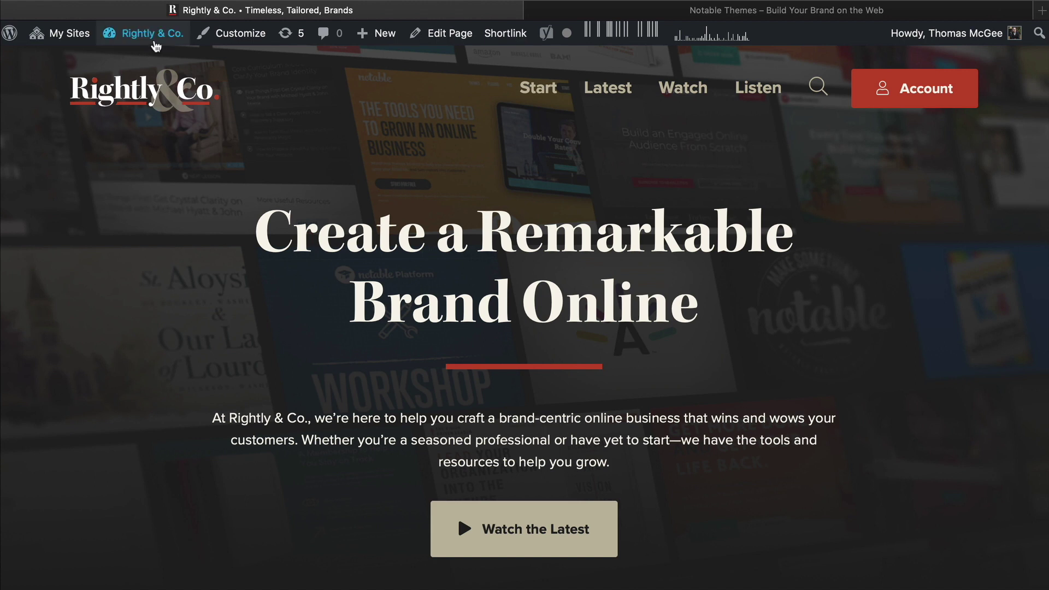
# Bring up the Rightly & Co. homepage with its 'Create a Remarkable Brand Online' hero section
pyautogui.moveTo(157, 43)
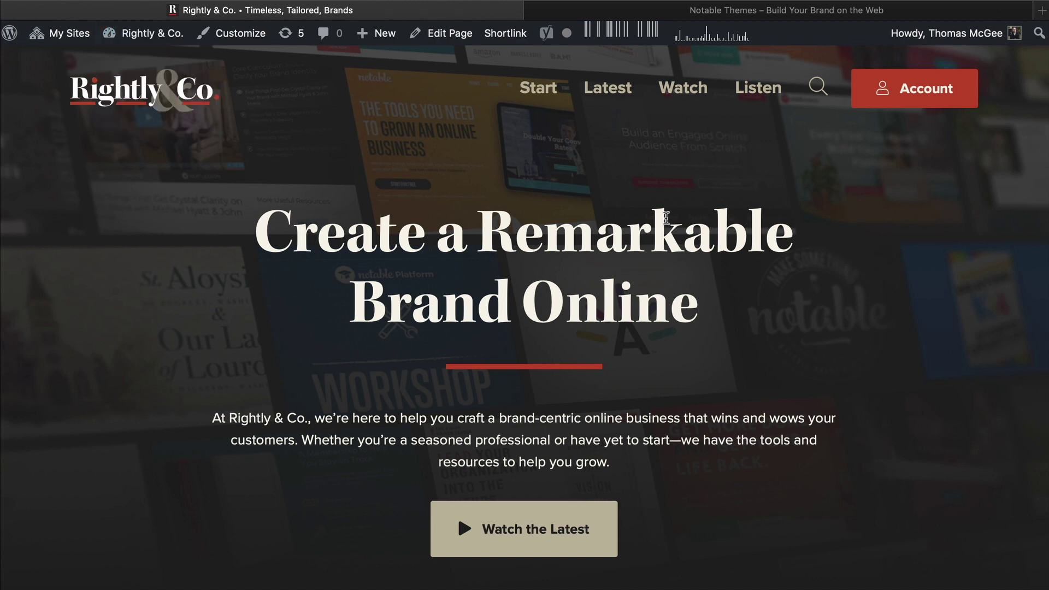
# Go from the Rightly & Co. dashboard through the 212-post list to Tools > Export
pyautogui.click(159, 36)
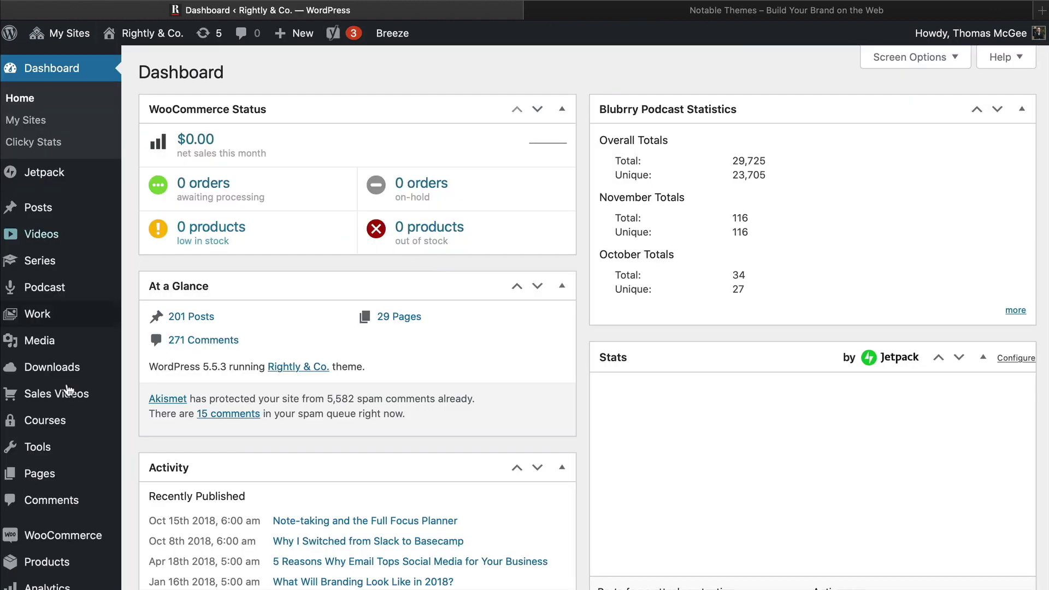
pyautogui.scroll(-2, 54, 393)
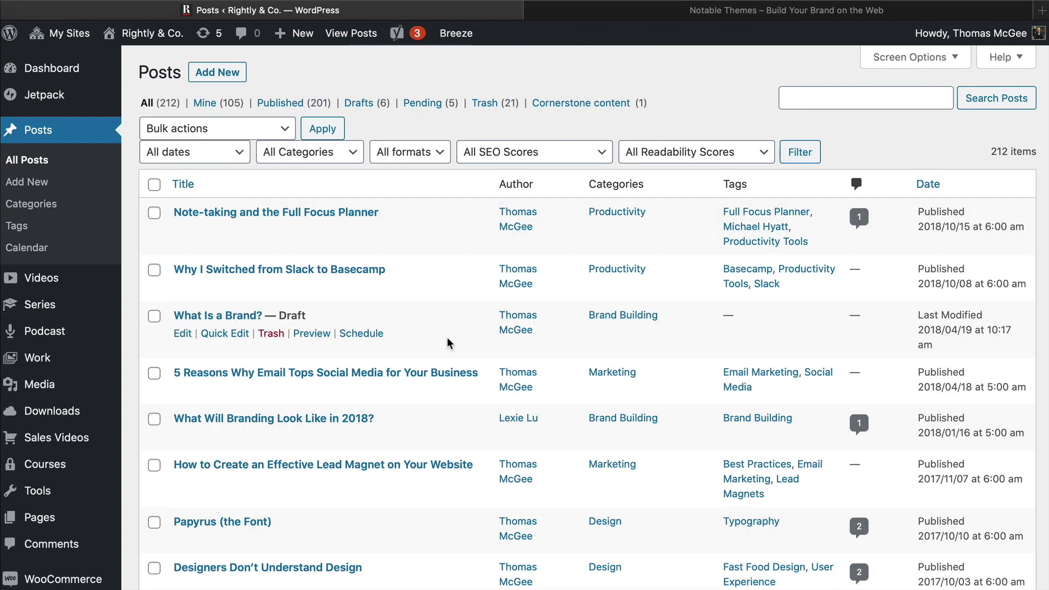
pyautogui.scroll(-5, 383, 355)
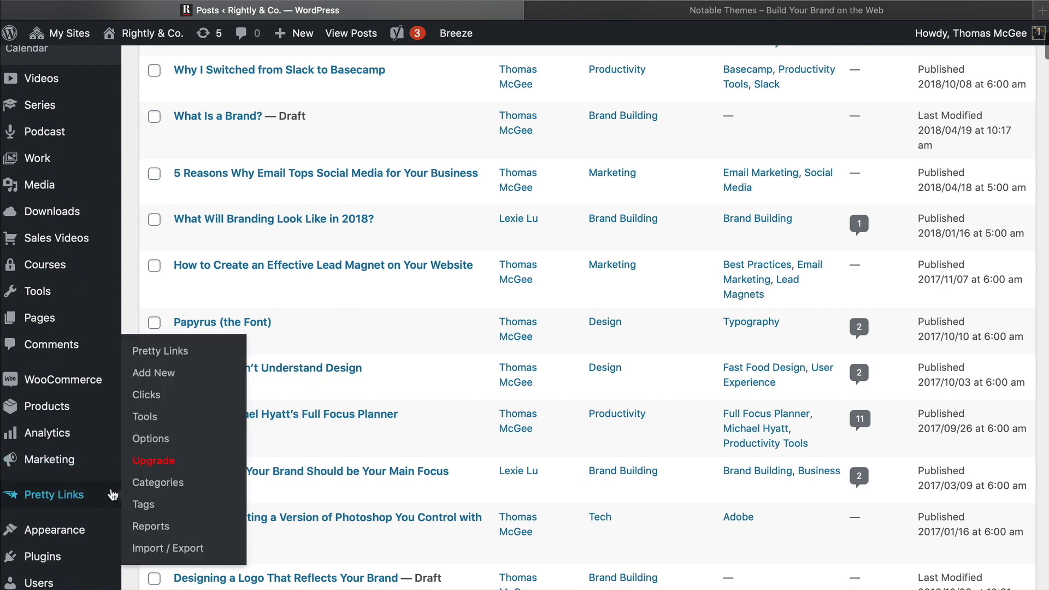
pyautogui.scroll(-2, 82, 493)
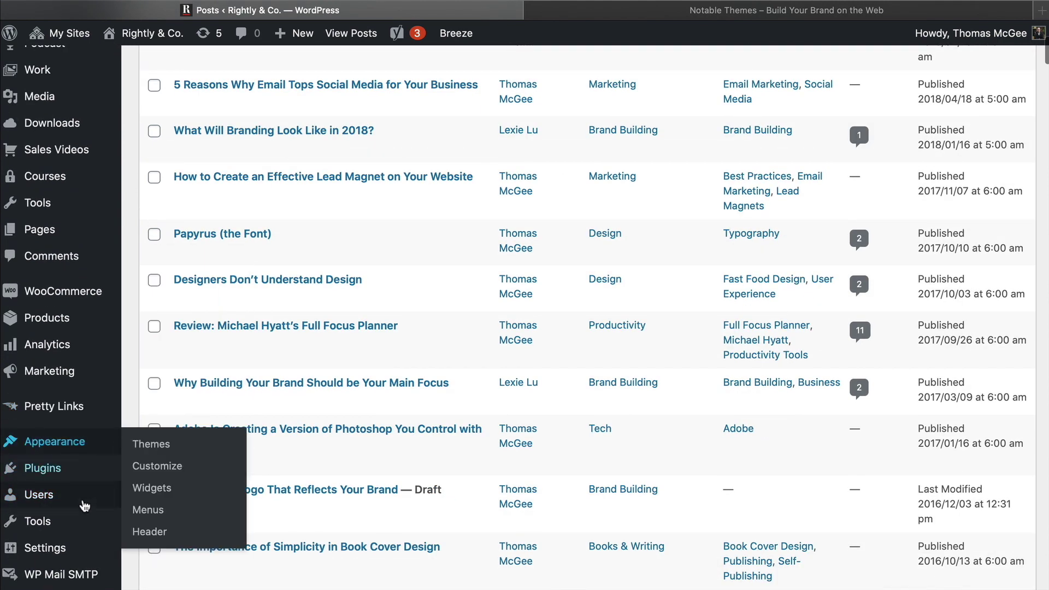
pyautogui.scroll(-1, 85, 508)
pyautogui.moveTo(77, 513)
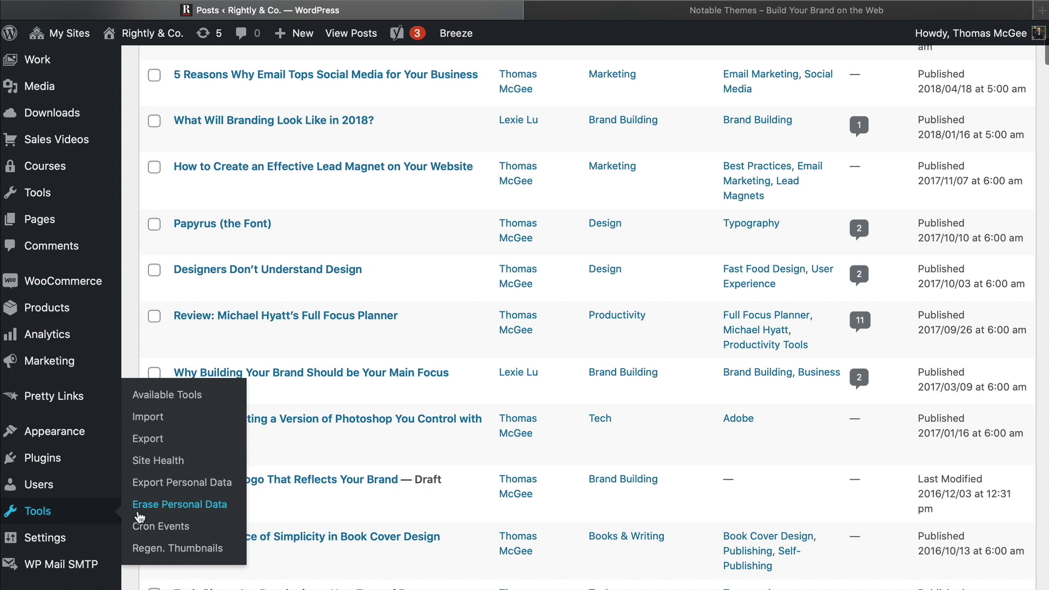
pyautogui.scroll(-5, 54, 513)
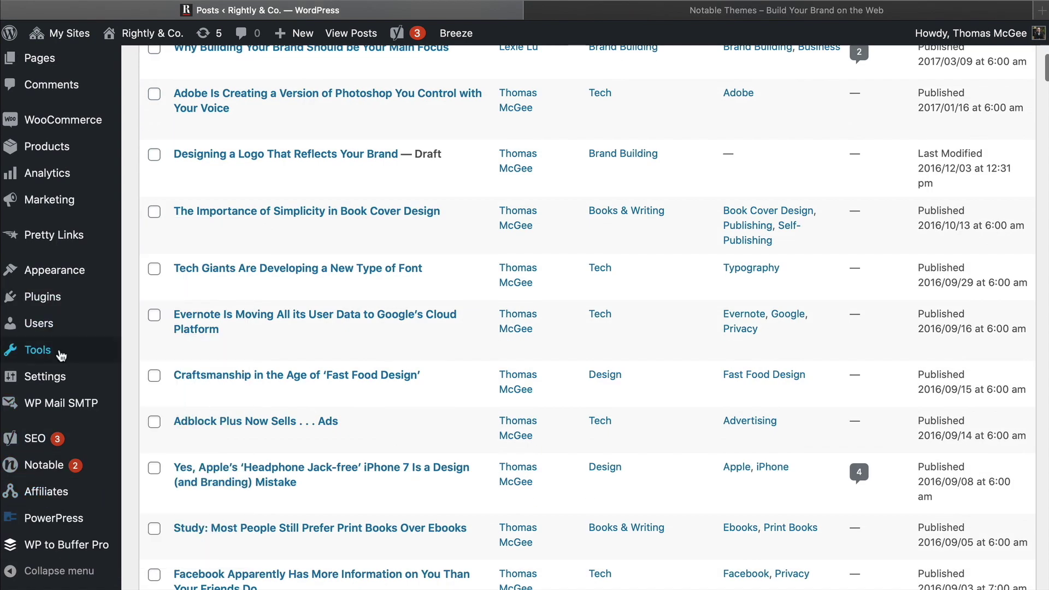
pyautogui.click(148, 396)
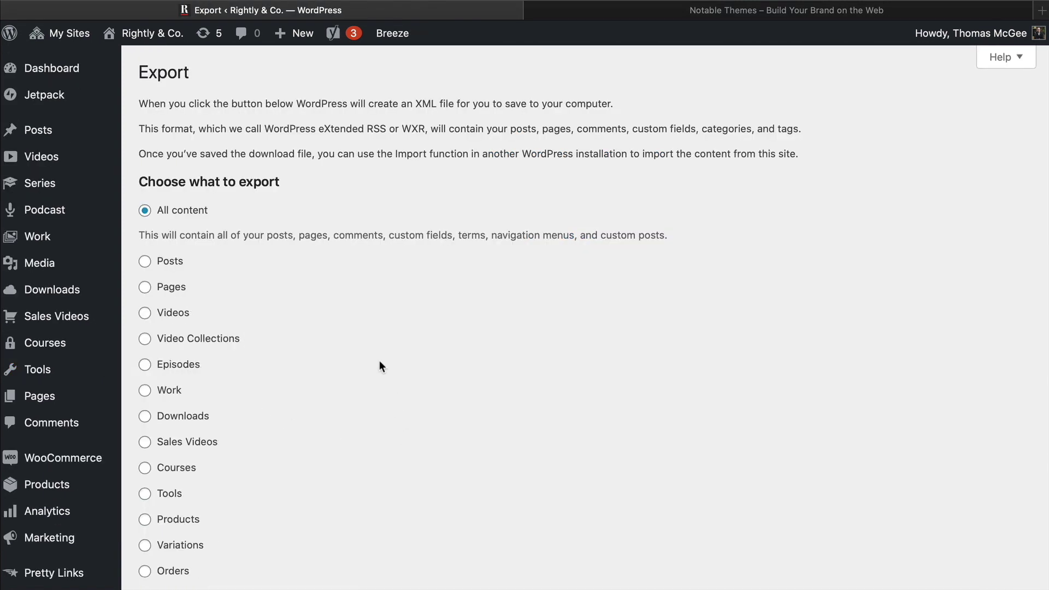
# Switch the export choice from All content to Posts only
pyautogui.scroll(-3, 415, 375)
pyautogui.scroll(3, 259, 268)
pyautogui.scroll(-2, 259, 268)
pyautogui.scroll(-3, 260, 268)
pyautogui.scroll(5, 260, 268)
pyautogui.scroll(-3, 513, 295)
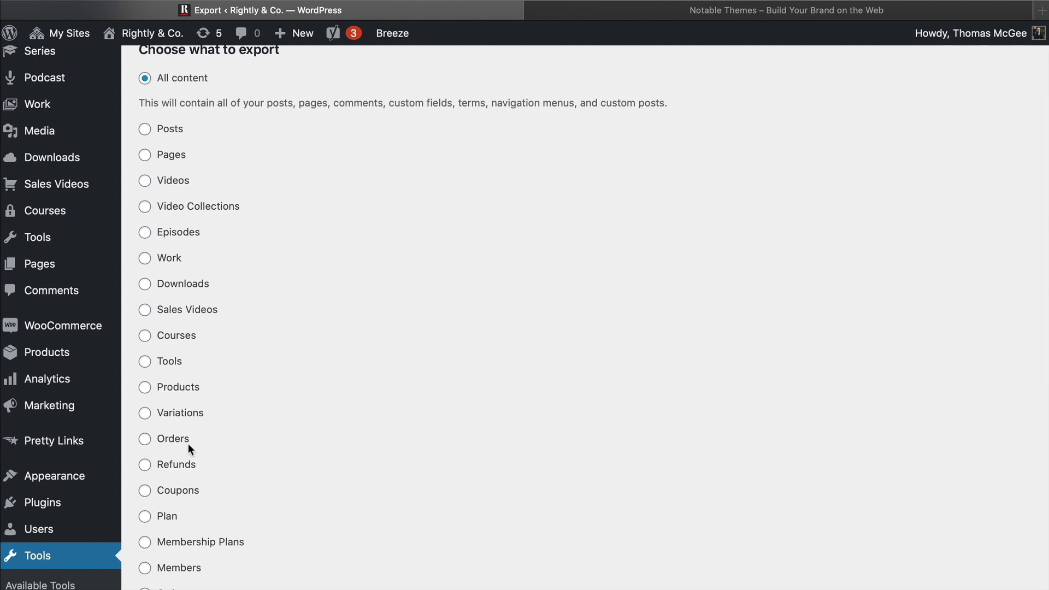
pyautogui.scroll(2, 402, 304)
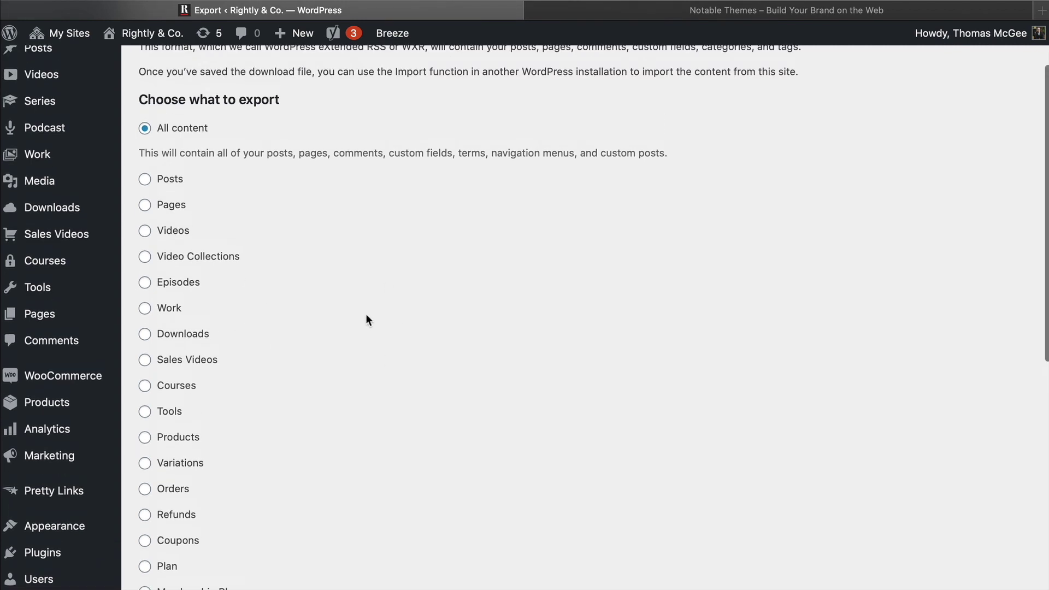
pyautogui.scroll(2, 367, 317)
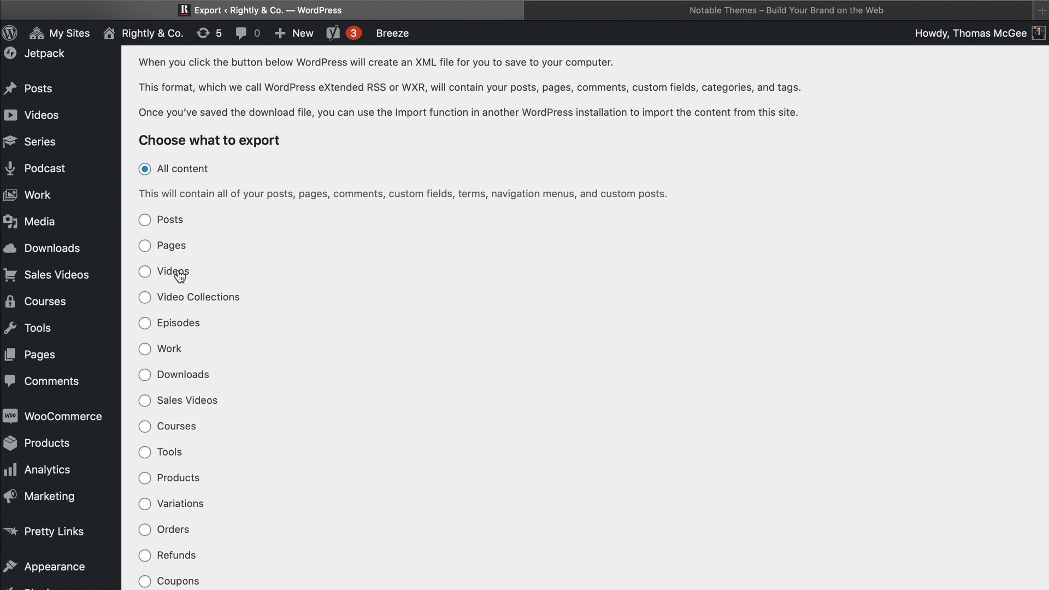
pyautogui.click(174, 224)
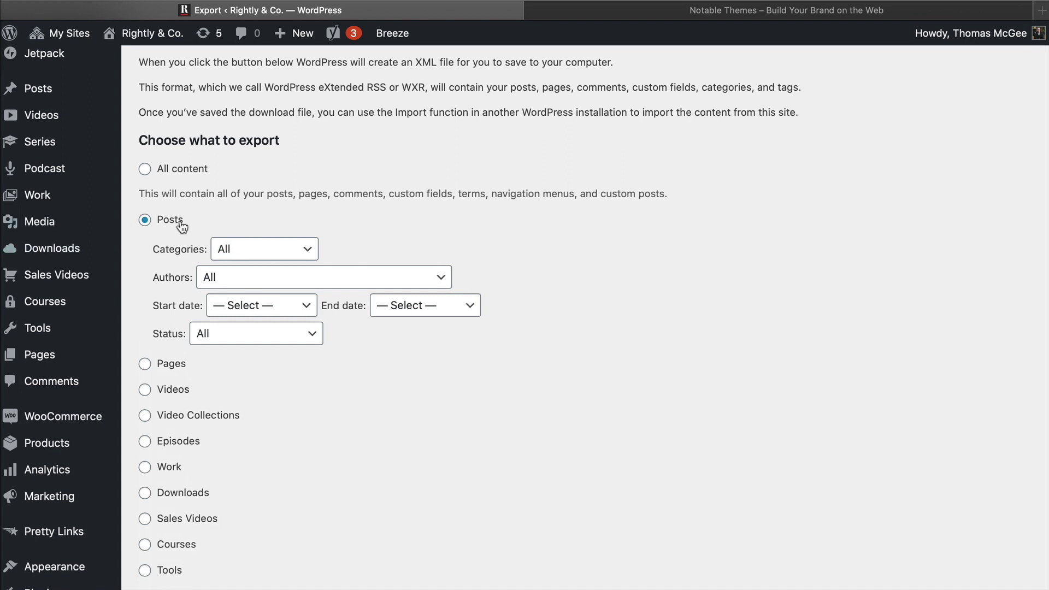
# Scroll down to the Export media checkbox, then move to the Plugins page
pyautogui.scroll(-4, 534, 316)
pyautogui.scroll(-3, 539, 323)
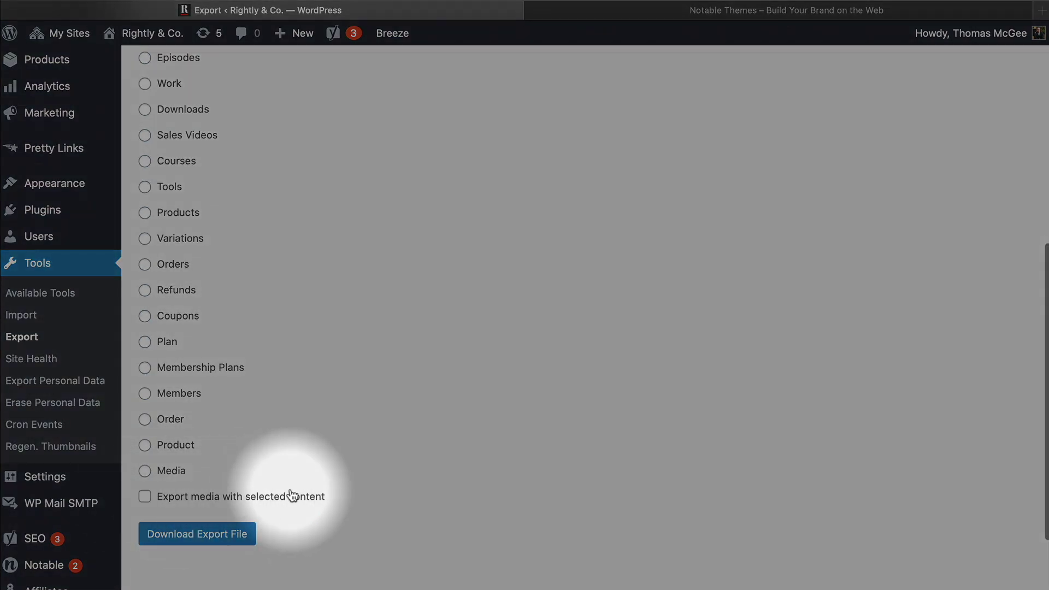
pyautogui.scroll(1, 309, 484)
pyautogui.scroll(2, 310, 485)
pyautogui.scroll(-4, 309, 485)
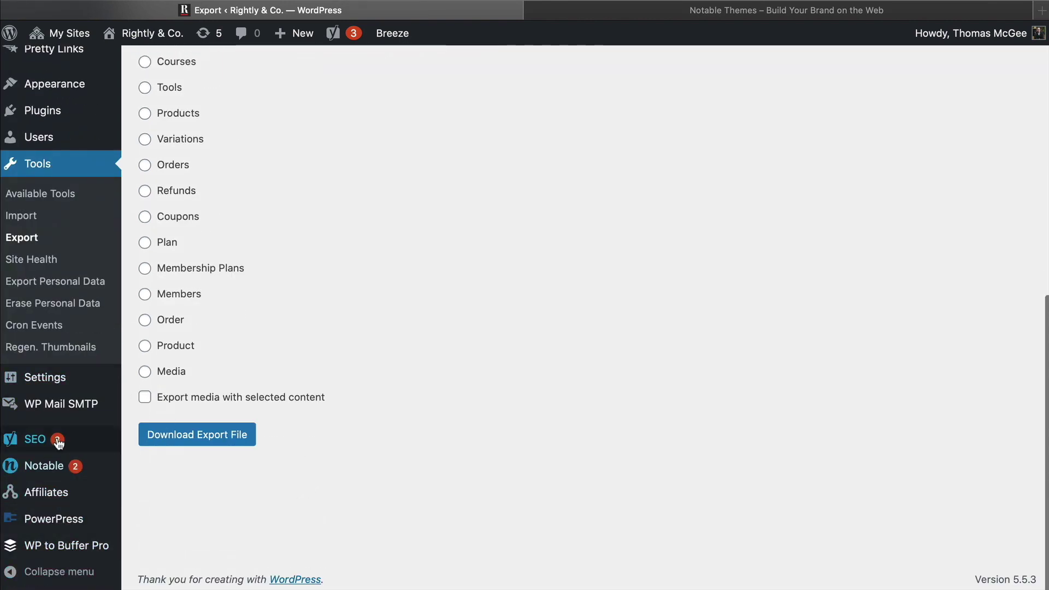
pyautogui.moveTo(67, 421)
pyautogui.scroll(1, 71, 291)
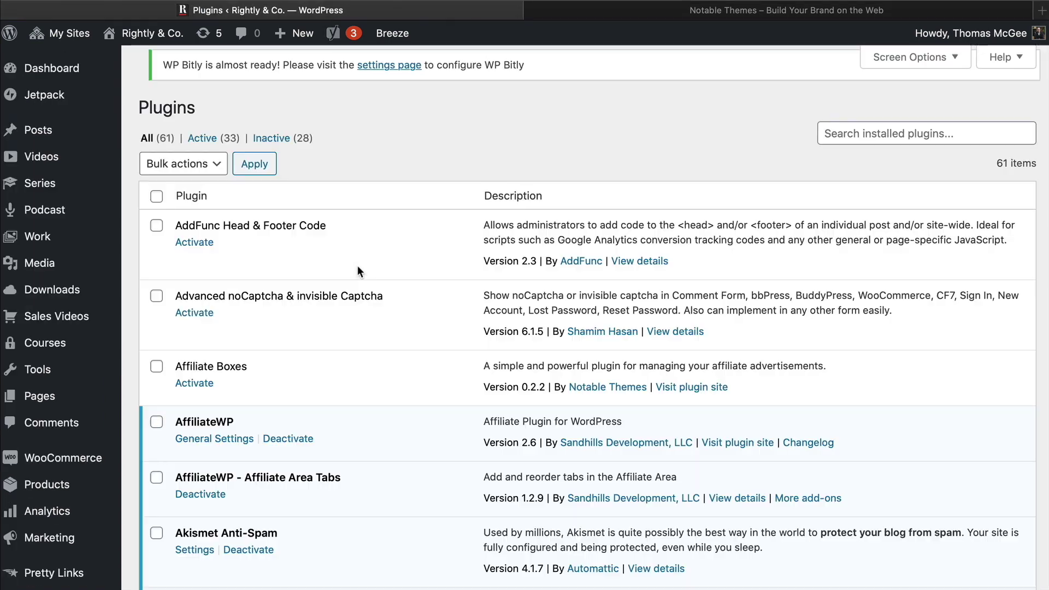
# Copy the 'Export media with selected content' plugin name into a new browser search
pyautogui.scroll(-4, 404, 352)
pyautogui.scroll(-15, 409, 360)
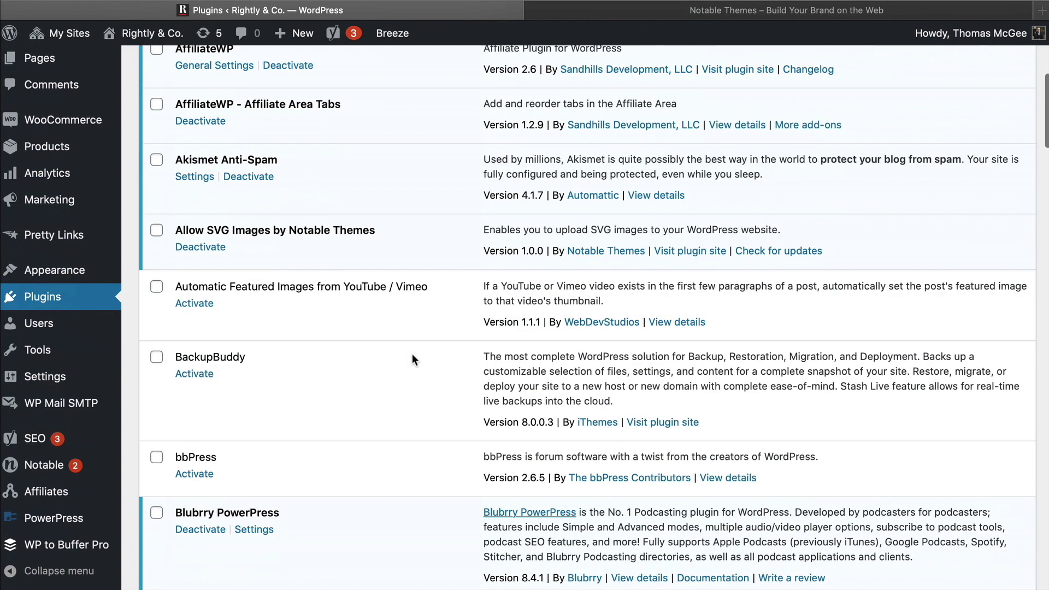
pyautogui.scroll(-4, 407, 376)
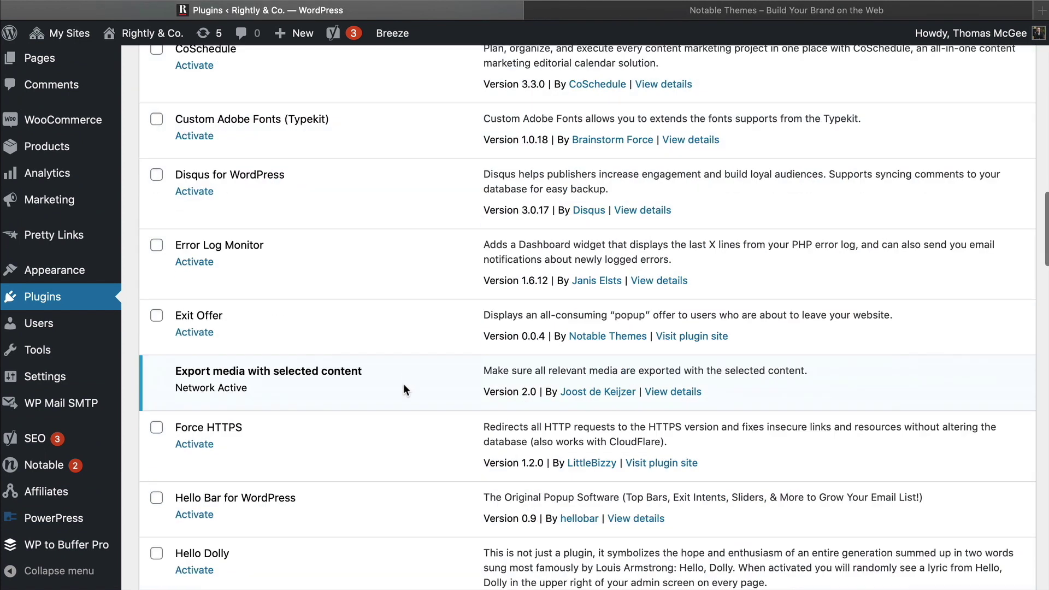
pyautogui.moveTo(173, 371); pyautogui.dragTo(383, 369)
pyautogui.press('super+c')
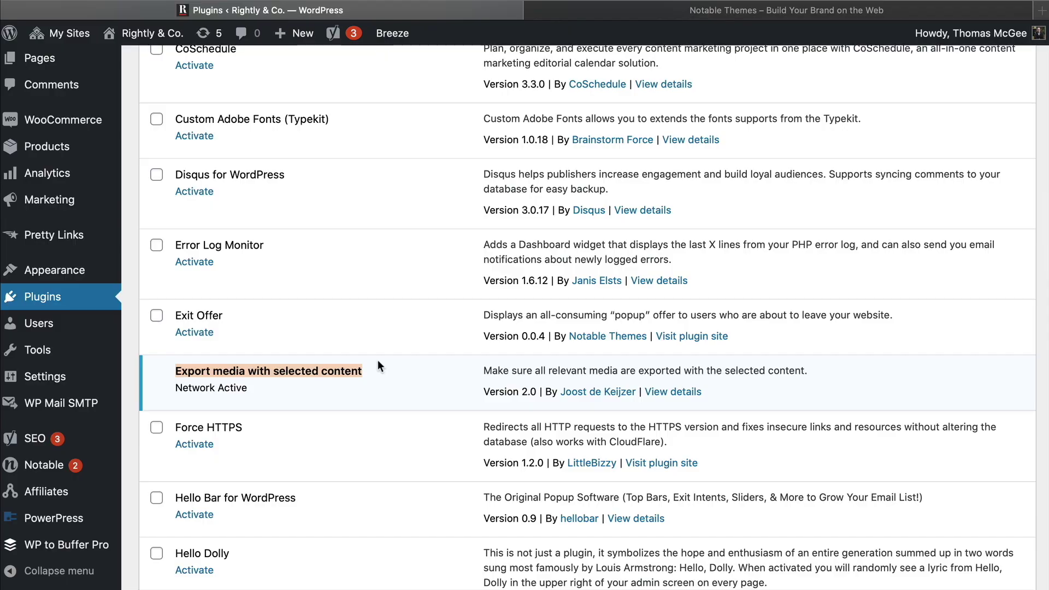
pyautogui.press('super+l')
pyautogui.press('super+v')
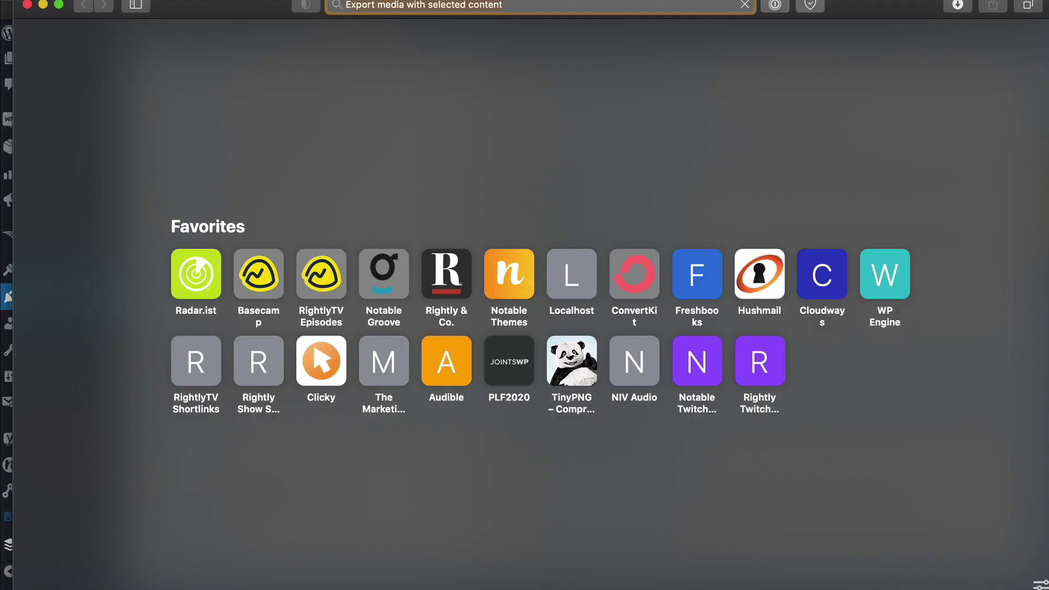
# Search for the plugin and review its WordPress.org page, screenshots and ratings
pyautogui.press('Return')
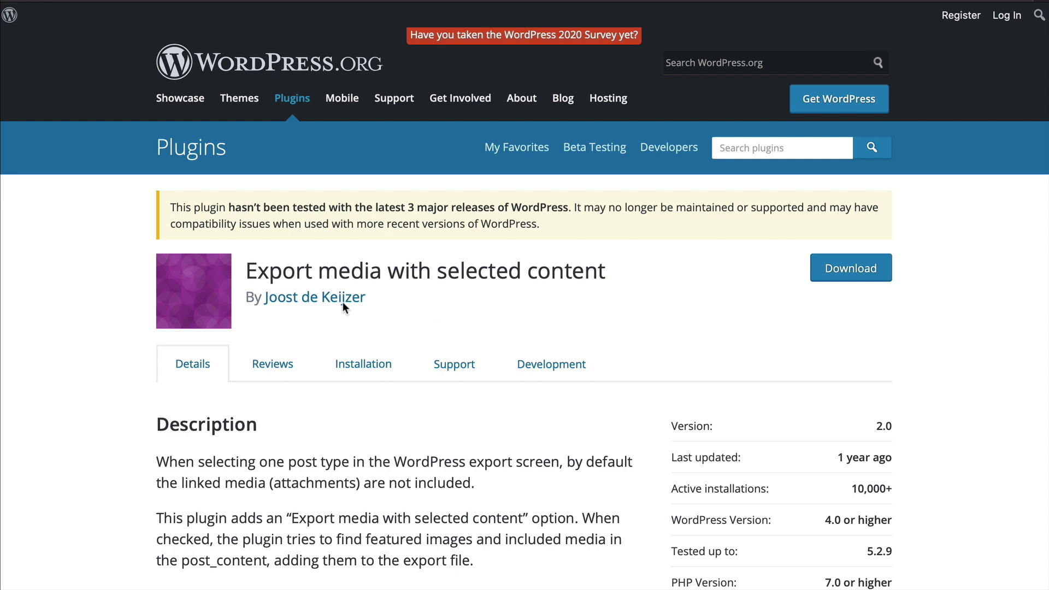
pyautogui.moveTo(251, 266); pyautogui.dragTo(617, 270)
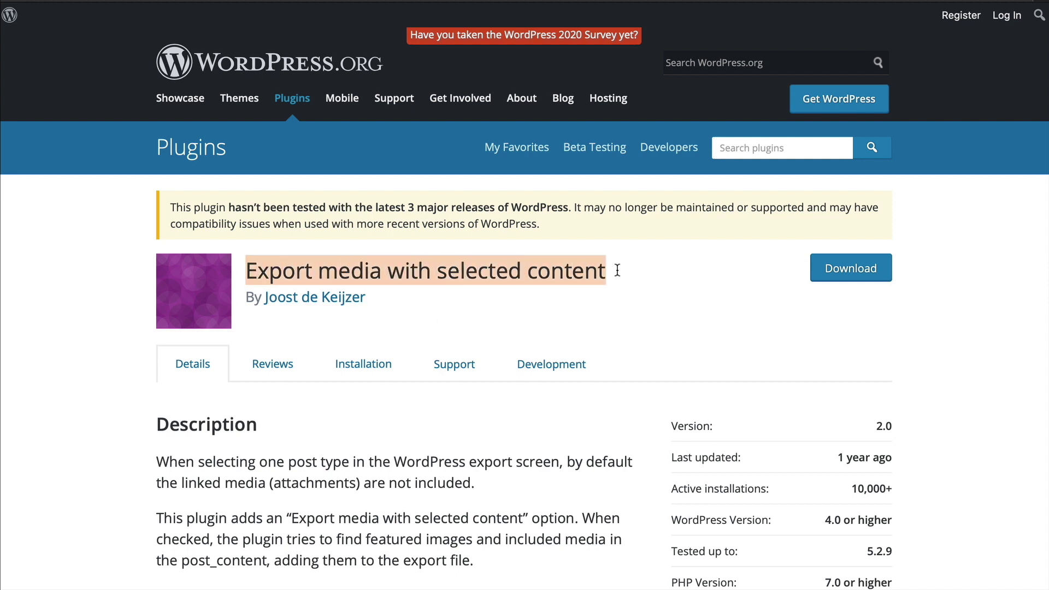
pyautogui.click(644, 276)
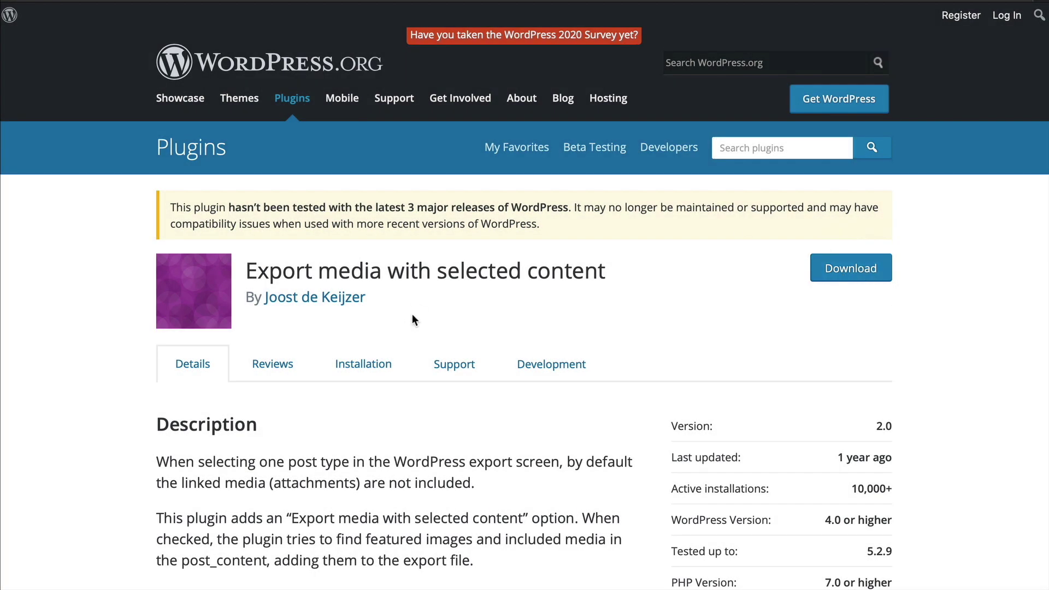
pyautogui.moveTo(309, 207); pyautogui.dragTo(568, 208)
pyautogui.click(581, 228)
pyautogui.scroll(-3, 435, 331)
pyautogui.scroll(-5, 435, 331)
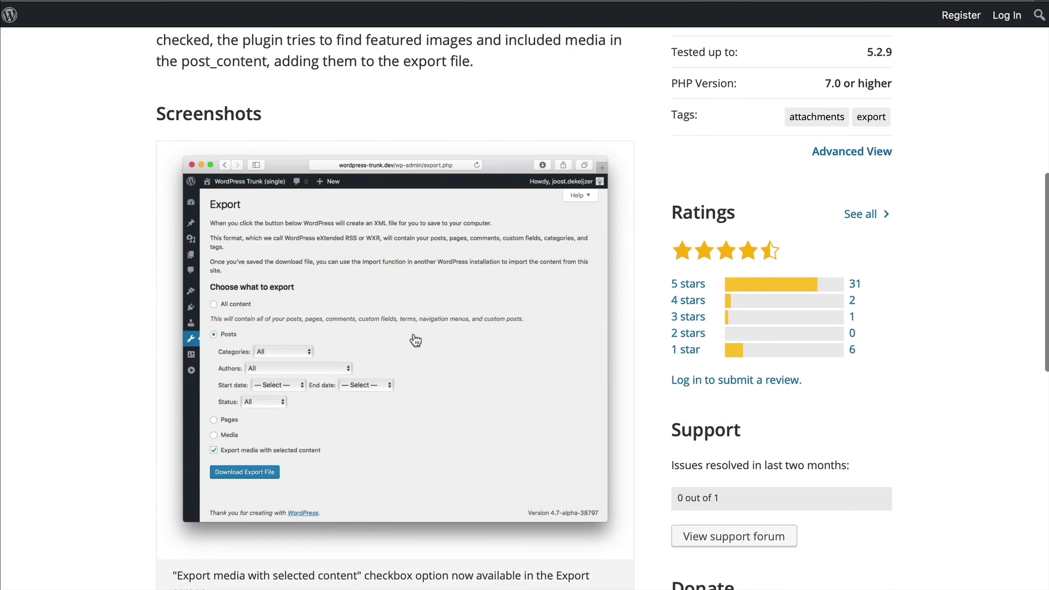
pyautogui.scroll(6, 416, 340)
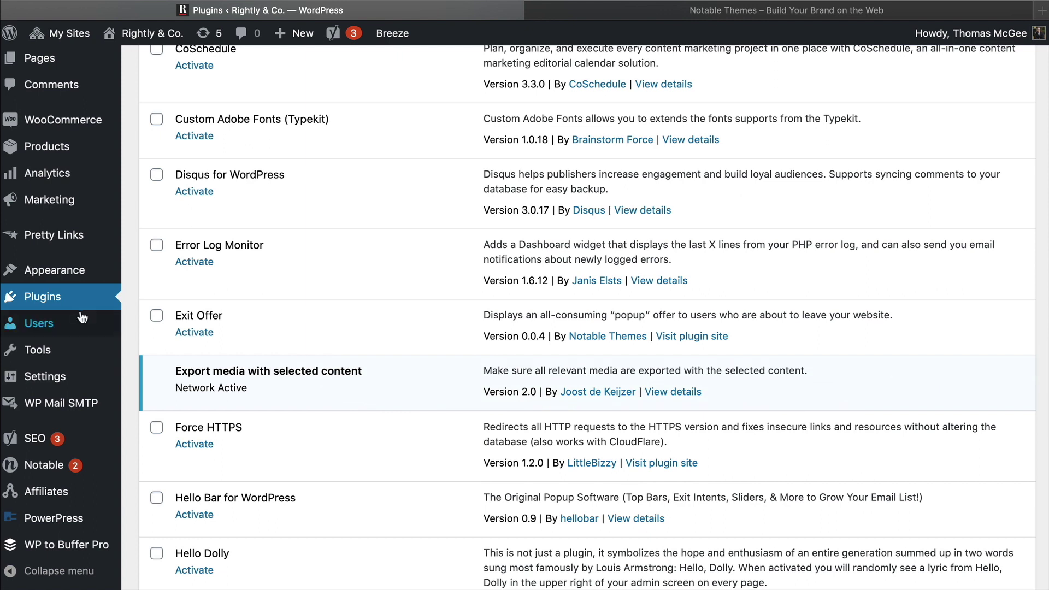
# Download an XML export of published posts from January 2017 with media, then find it on the desktop
pyautogui.moveTo(90, 348)
pyautogui.scroll(-2, 90, 349)
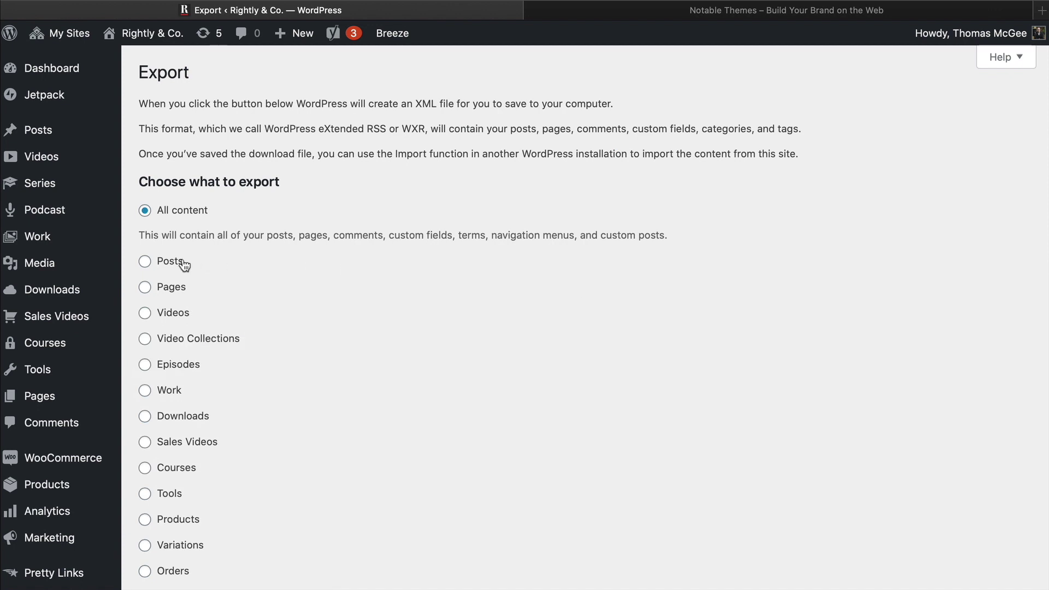
pyautogui.click(182, 263)
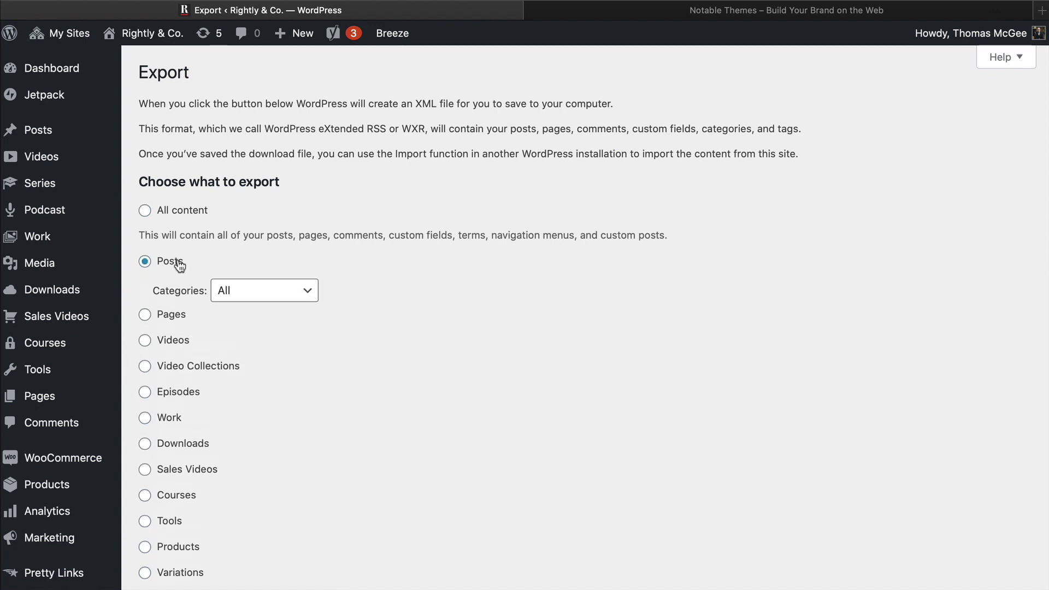
pyautogui.scroll(-10, 645, 352)
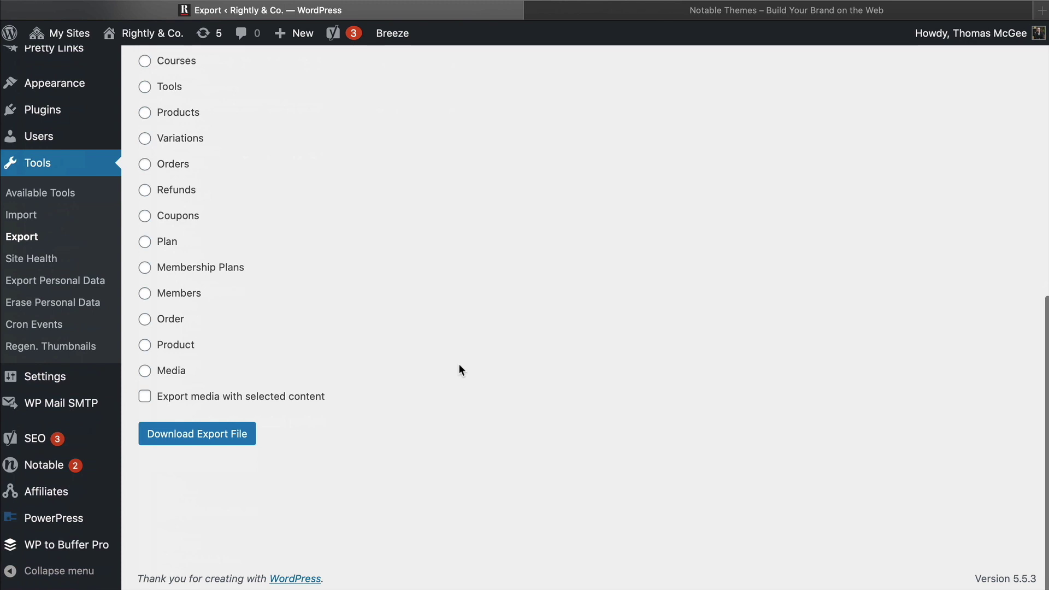
pyautogui.scroll(10, 459, 366)
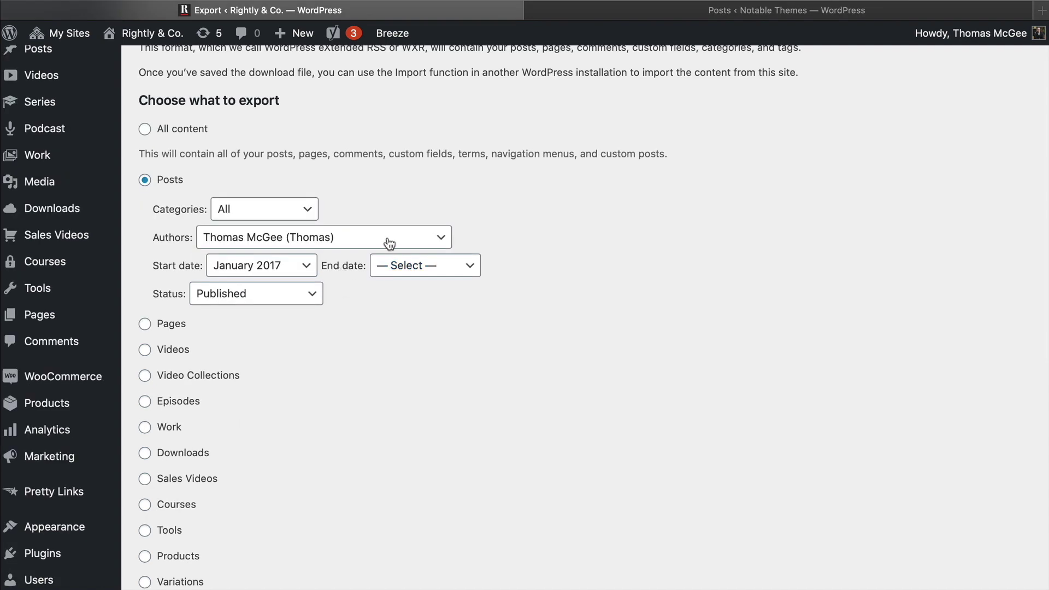
pyautogui.scroll(-8, 503, 346)
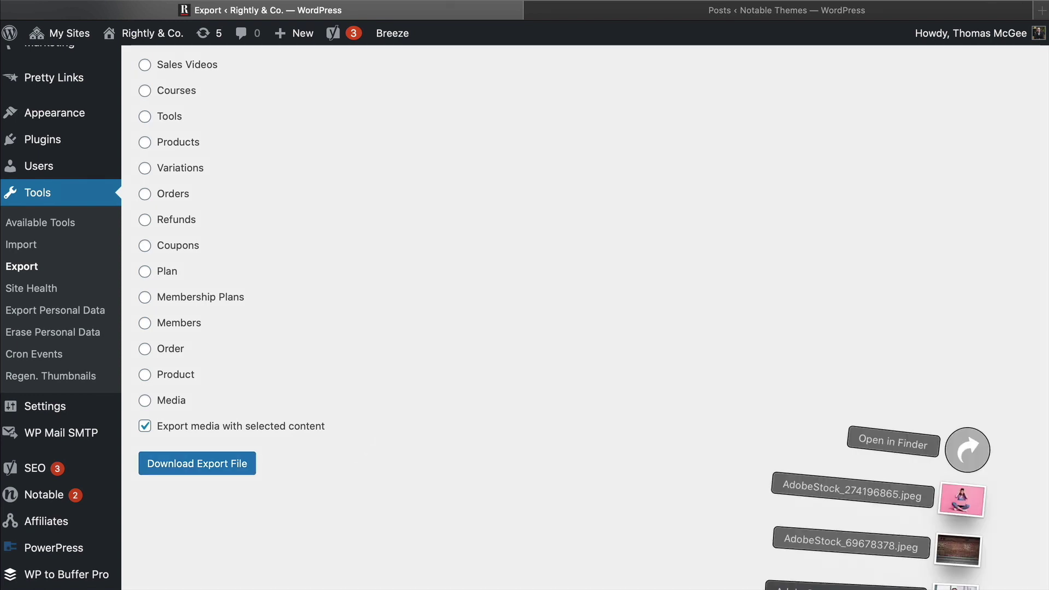
pyautogui.press('F11')
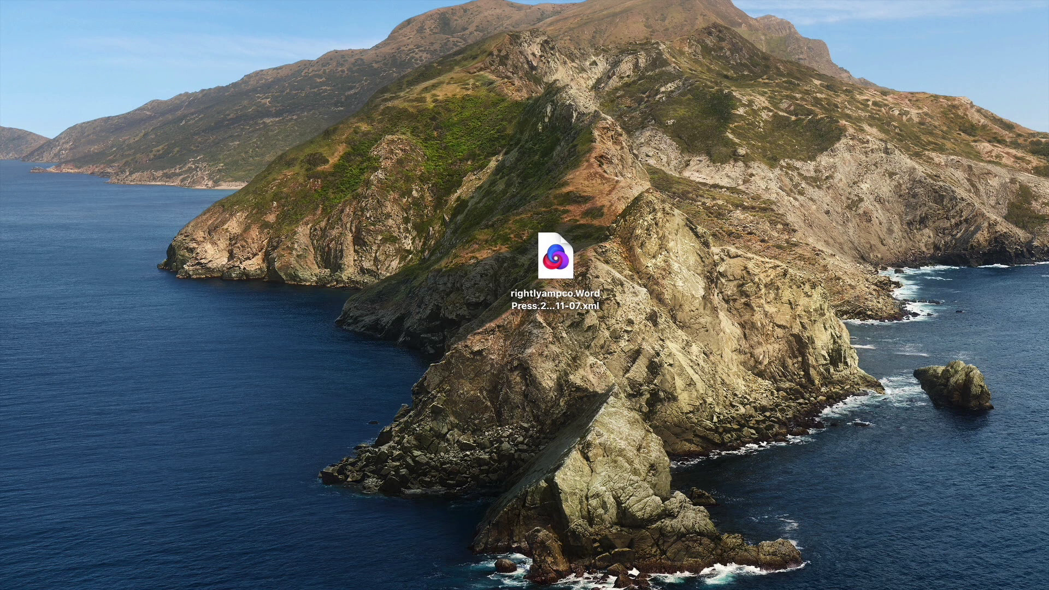
# Switch to the Notable Themes site and visit its front end
pyautogui.press('F11')
pyautogui.click(704, 9)
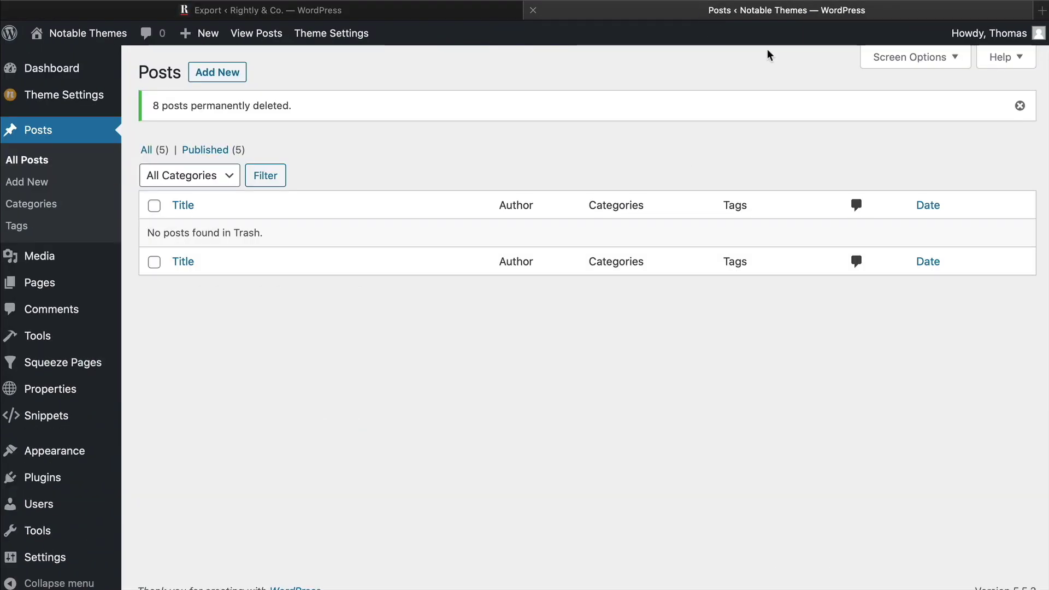
pyautogui.click(82, 34)
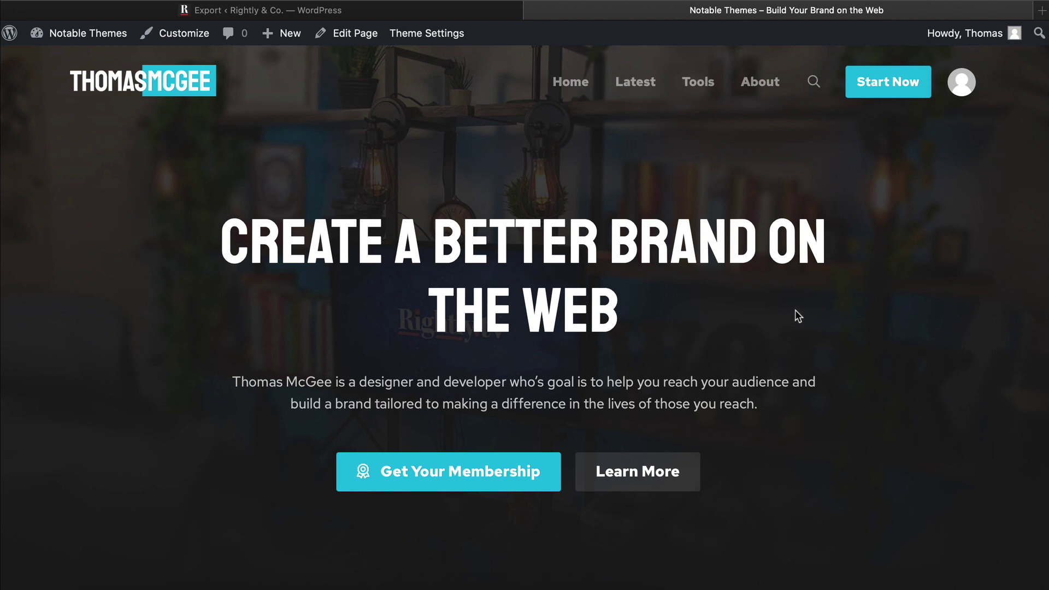
pyautogui.scroll(-5, 879, 310)
pyautogui.scroll(5, 890, 309)
# Check the Latest page's four sample posts plus Hello world!, then return to the Dashboard
pyautogui.click(635, 81)
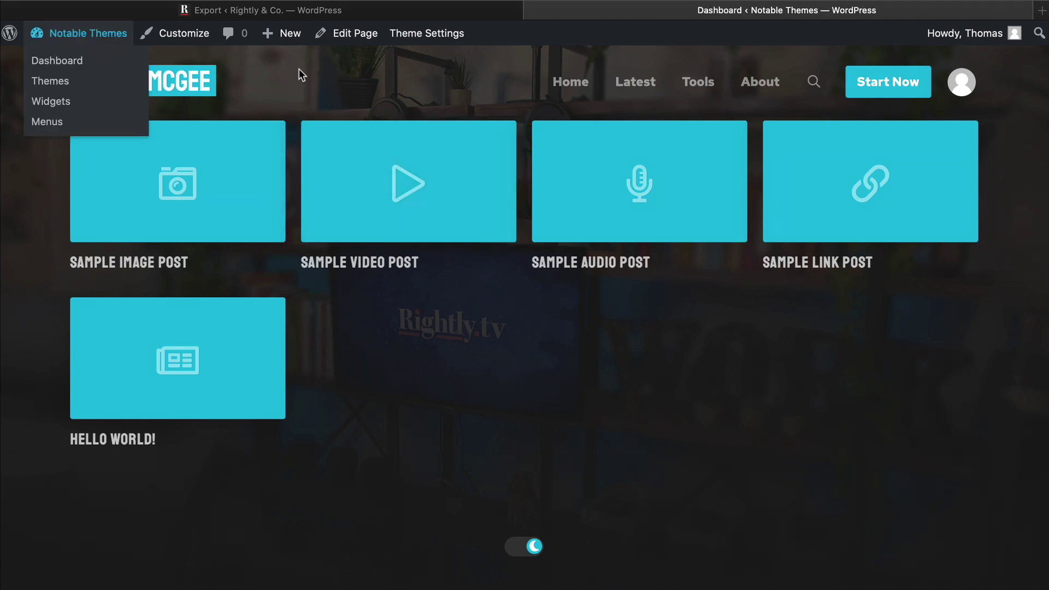
pyautogui.scroll(-4, 285, 269)
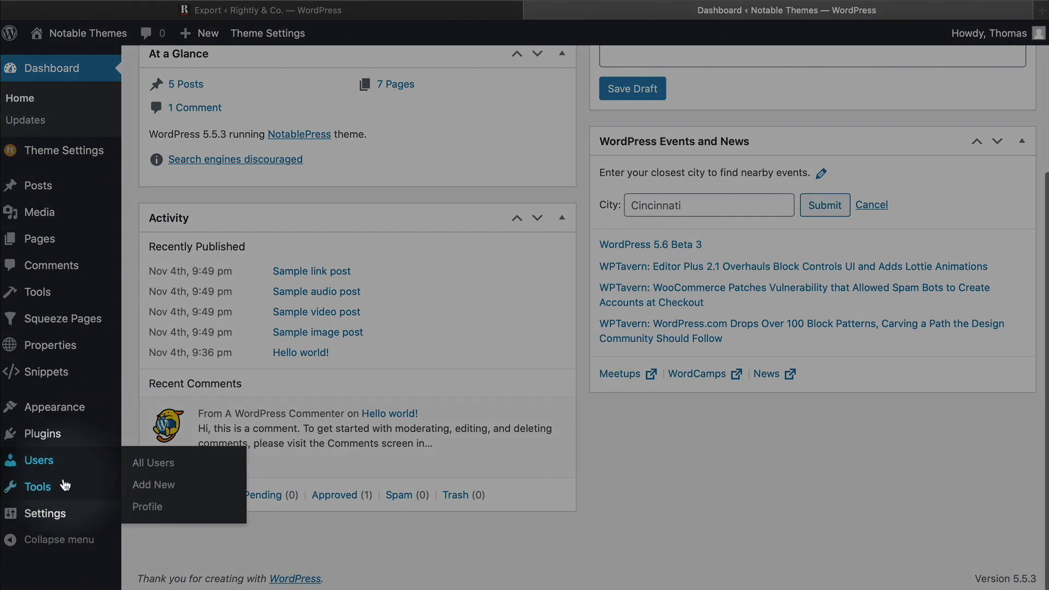
pyautogui.moveTo(57, 492)
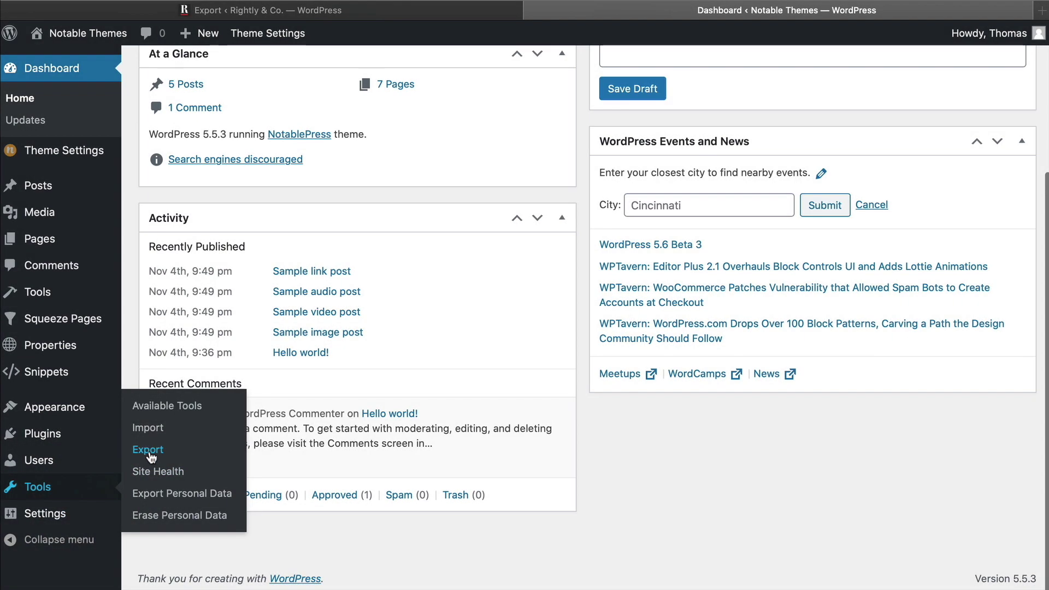
# Upload the Rightly & Co. export .xml file through the Notable Themes WordPress importer
pyautogui.click(148, 428)
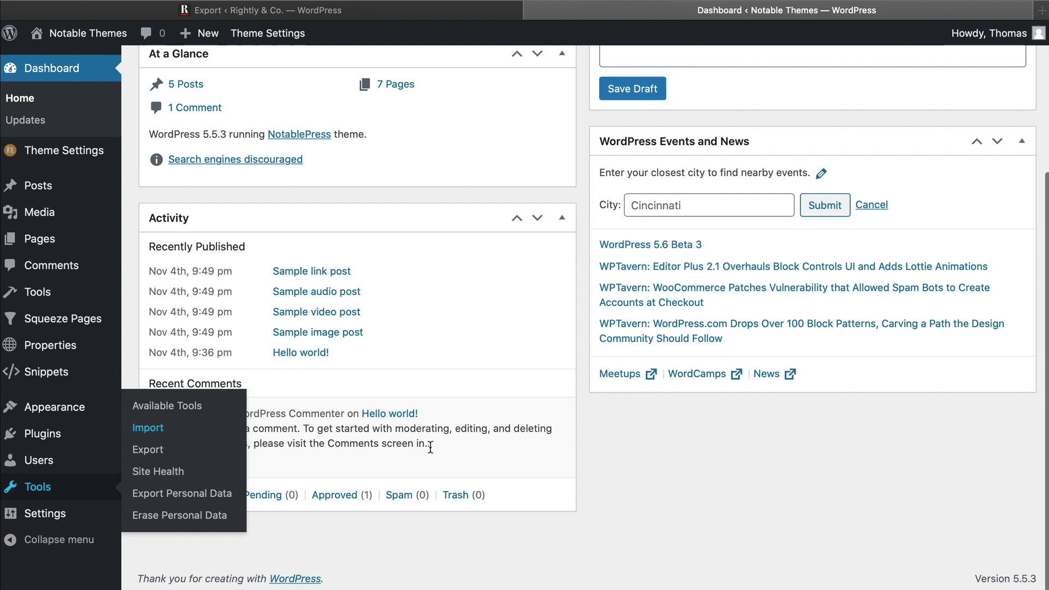
pyautogui.scroll(-1, 256, 480)
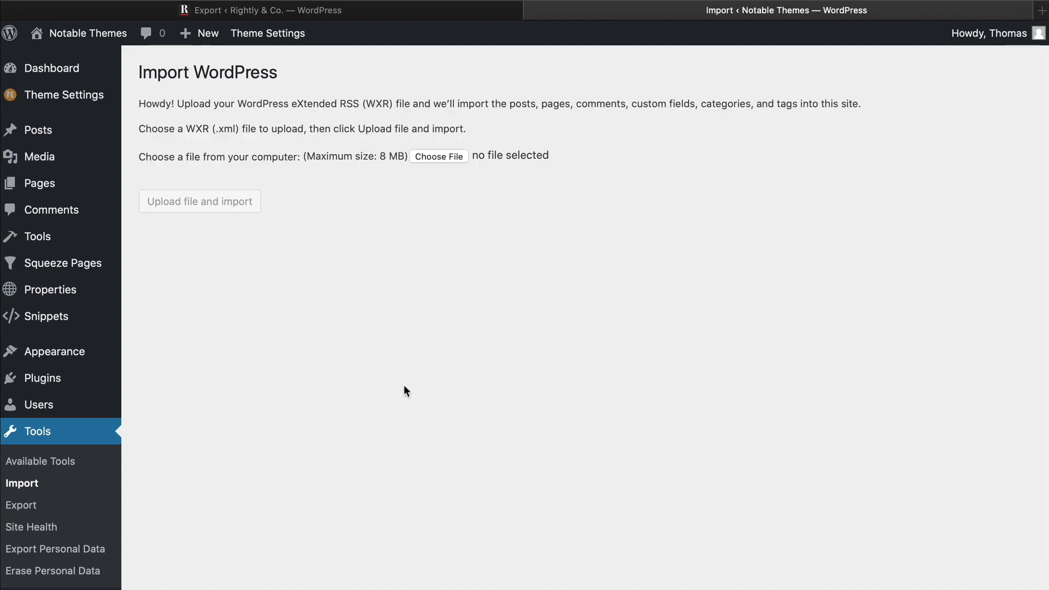
pyautogui.click(441, 156)
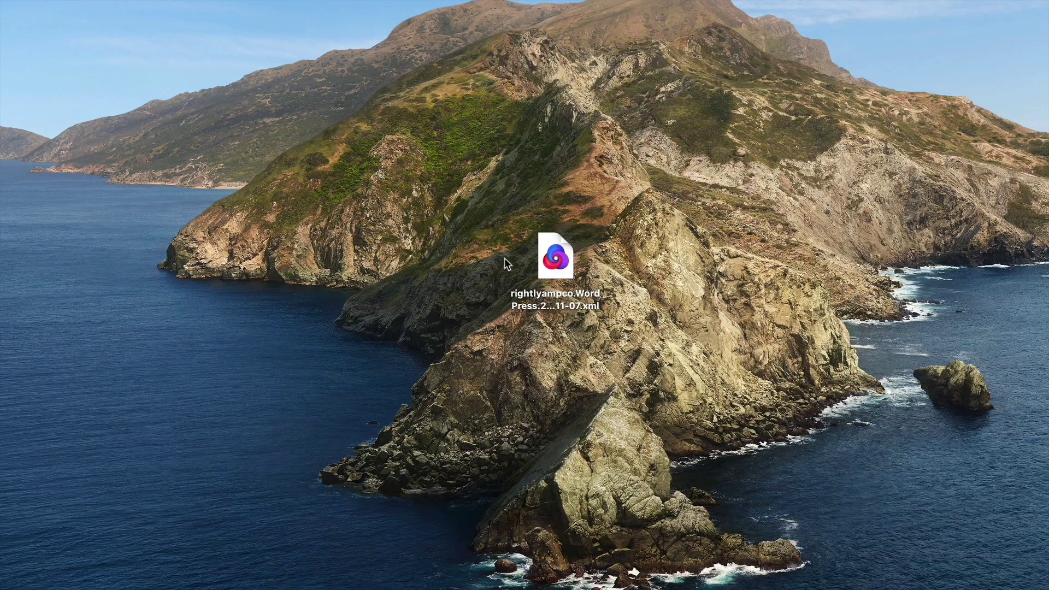
pyautogui.moveTo(556, 257); pyautogui.dragTo(426, 88)
pyautogui.click(796, 355)
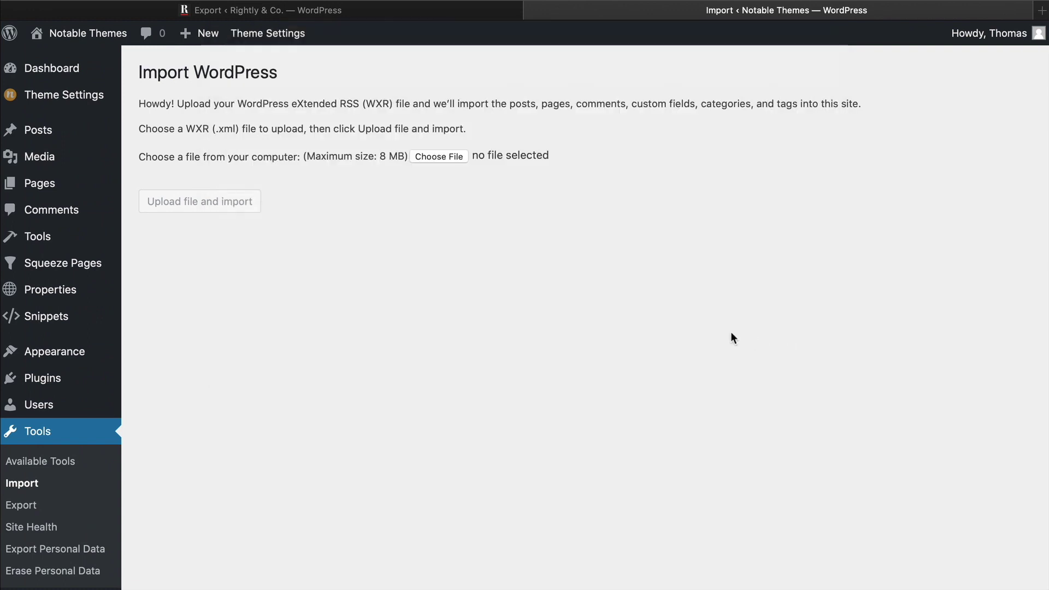
pyautogui.click(215, 208)
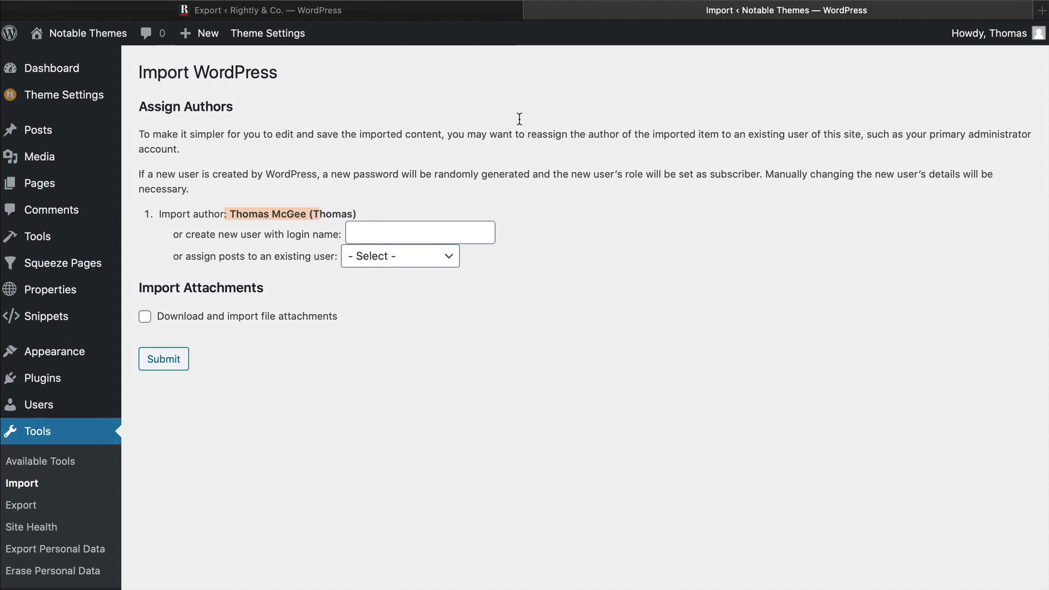
# Assign the imported author's posts to the existing Notable Themes user
pyautogui.click(377, 260)
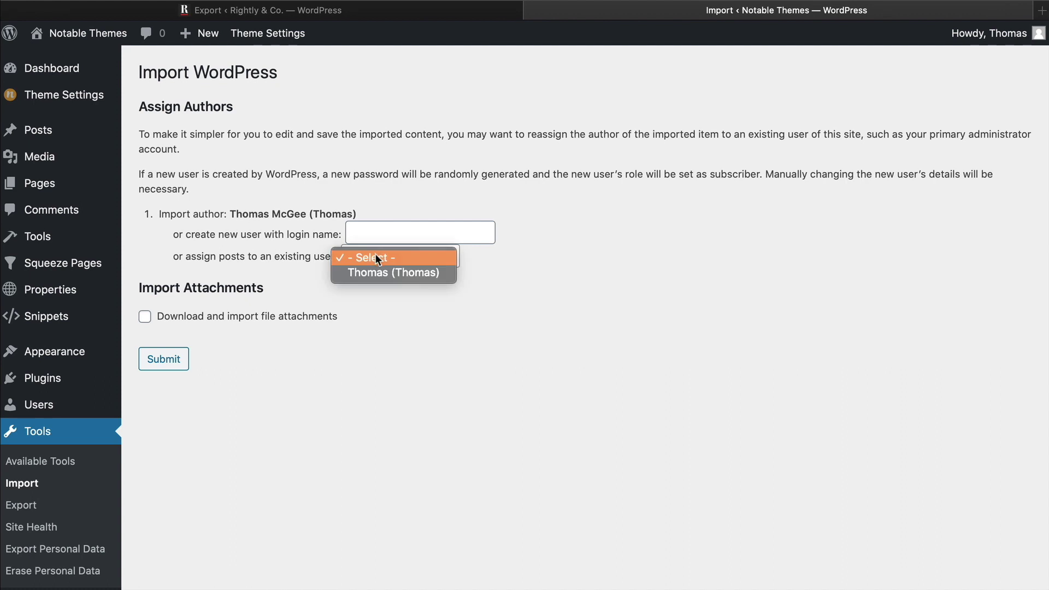
pyautogui.click(401, 272)
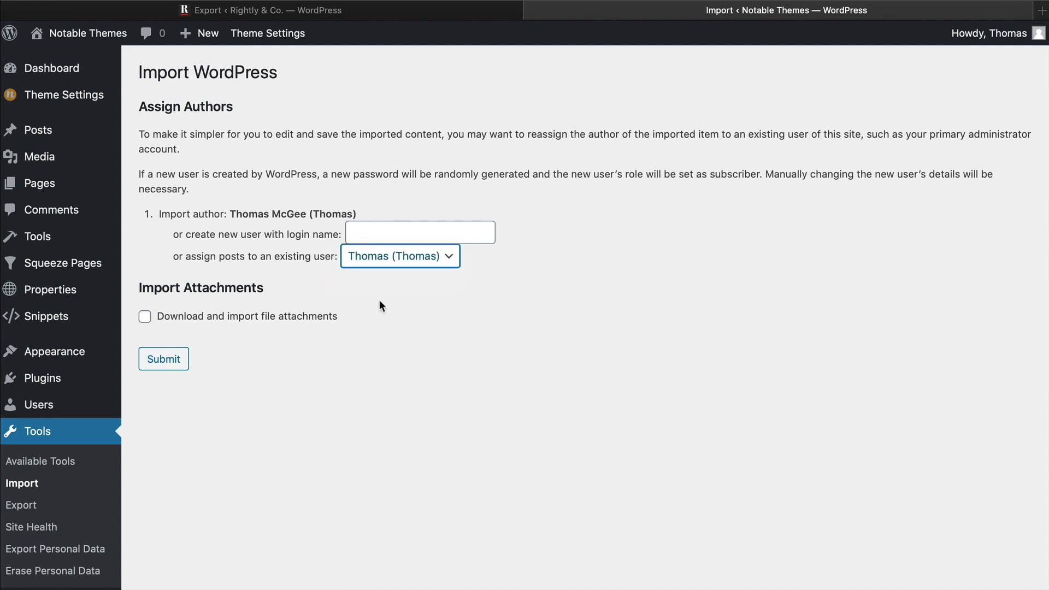
pyautogui.click(453, 332)
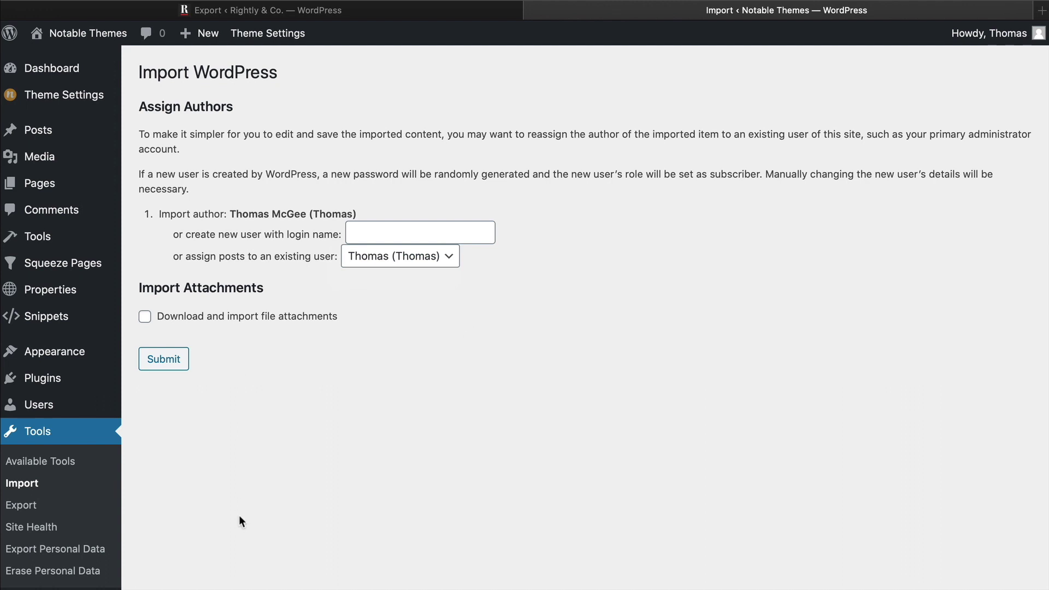
pyautogui.click(367, 233)
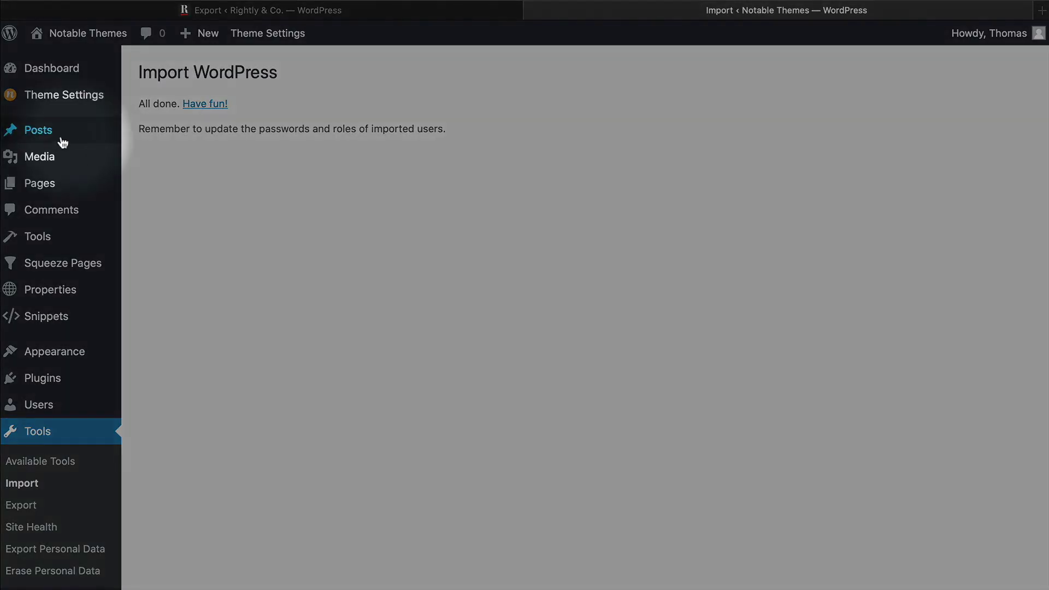
# Import with file attachments and wait for the All done message and password/role reminder
pyautogui.moveTo(66, 137)
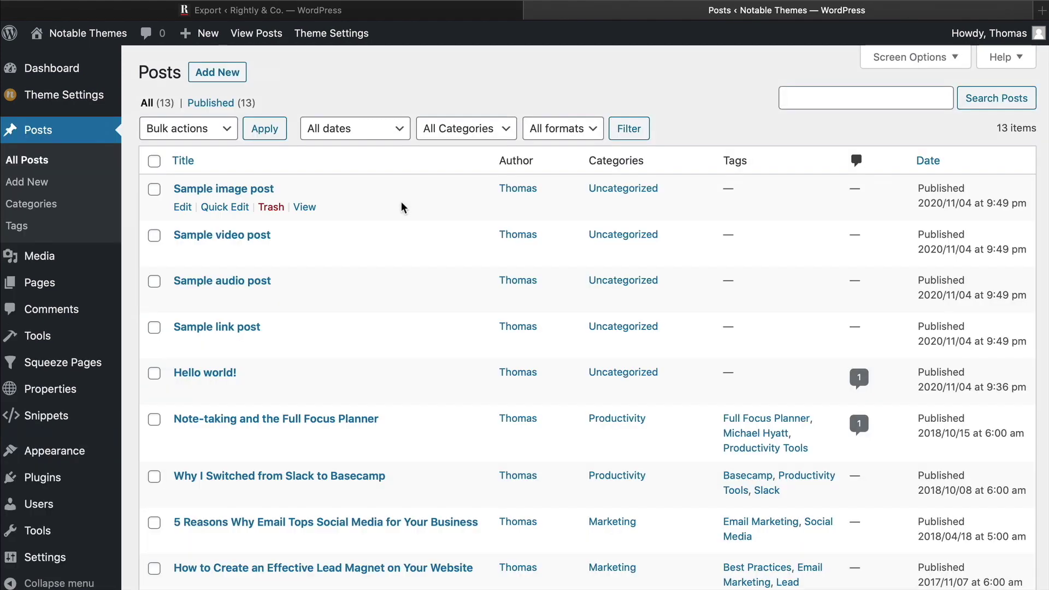
# Open the imported Note-taking and the Full Focus Planner post in the editor
pyautogui.scroll(-3, 599, 206)
pyautogui.scroll(-3, 470, 192)
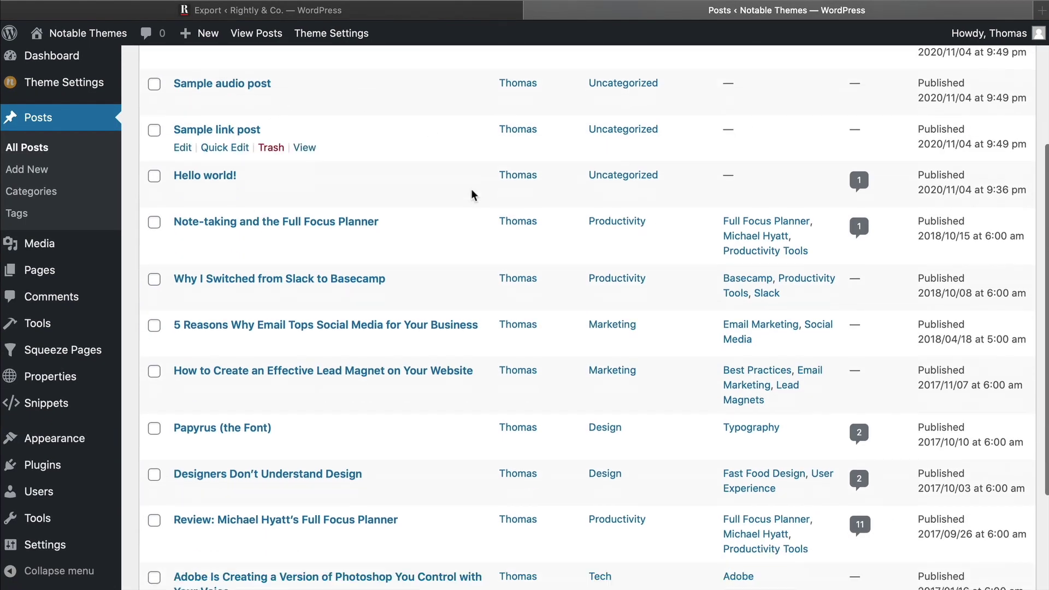
pyautogui.scroll(2, 342, 334)
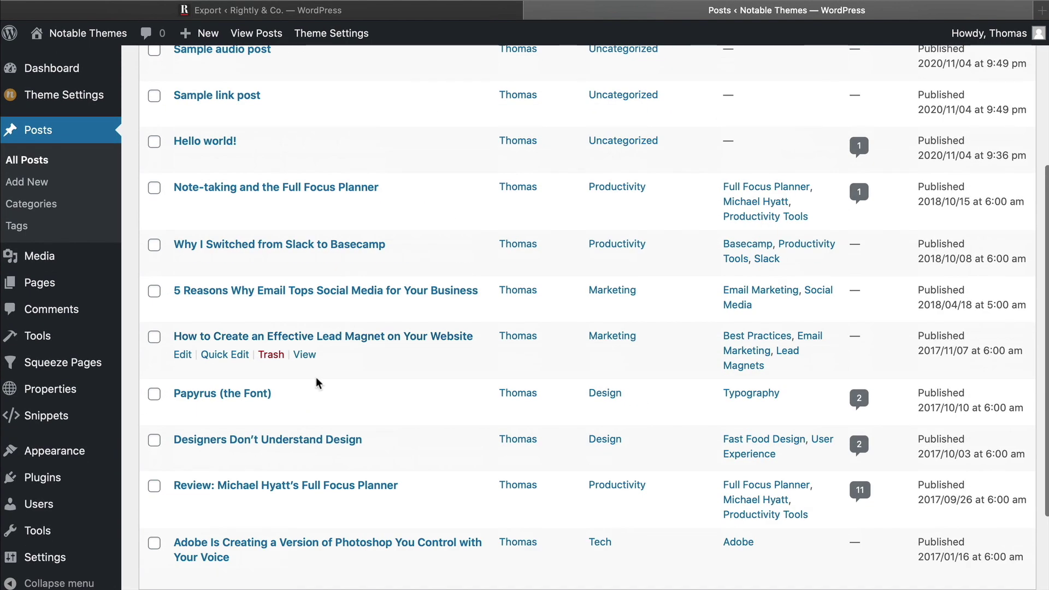
pyautogui.scroll(1, 464, 417)
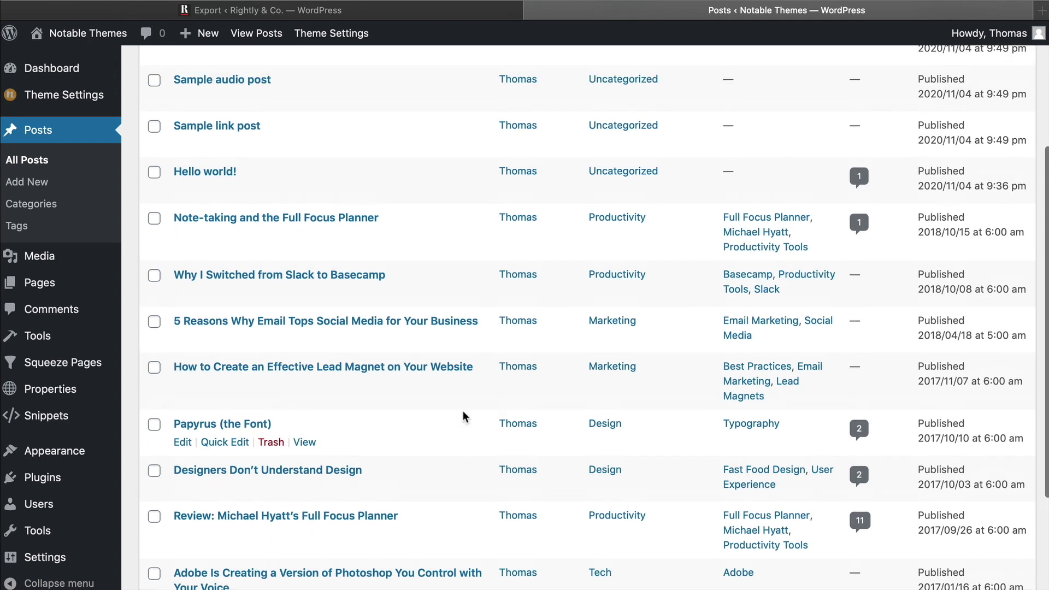
pyautogui.scroll(1, 463, 416)
pyautogui.click(580, 281)
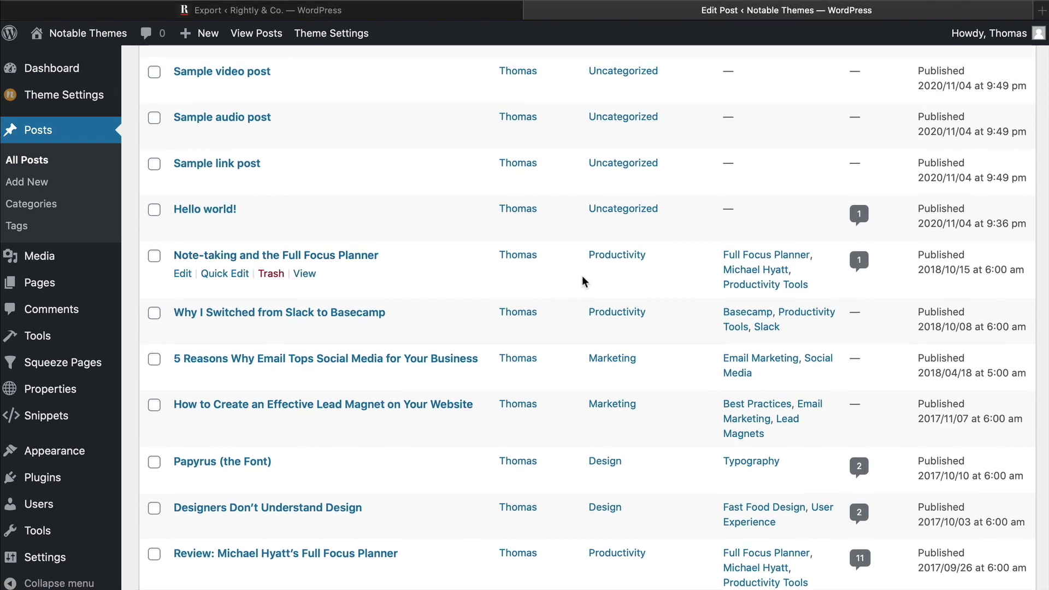
# Check the post's text, images and tags, then go to the site's front end
pyautogui.scroll(-3, 588, 398)
pyautogui.scroll(-10, 587, 398)
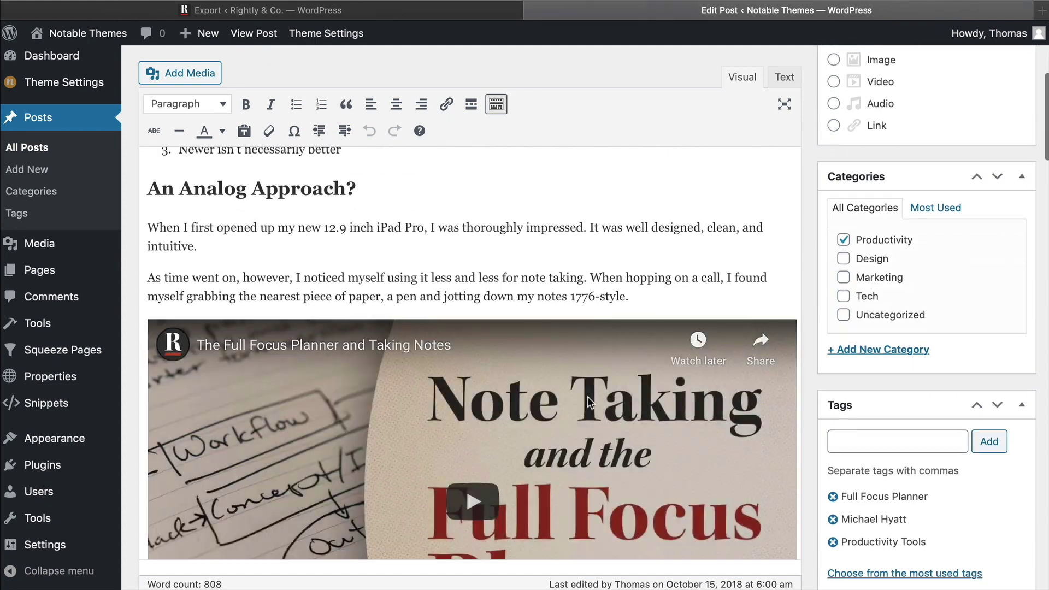
pyautogui.scroll(-6, 468, 426)
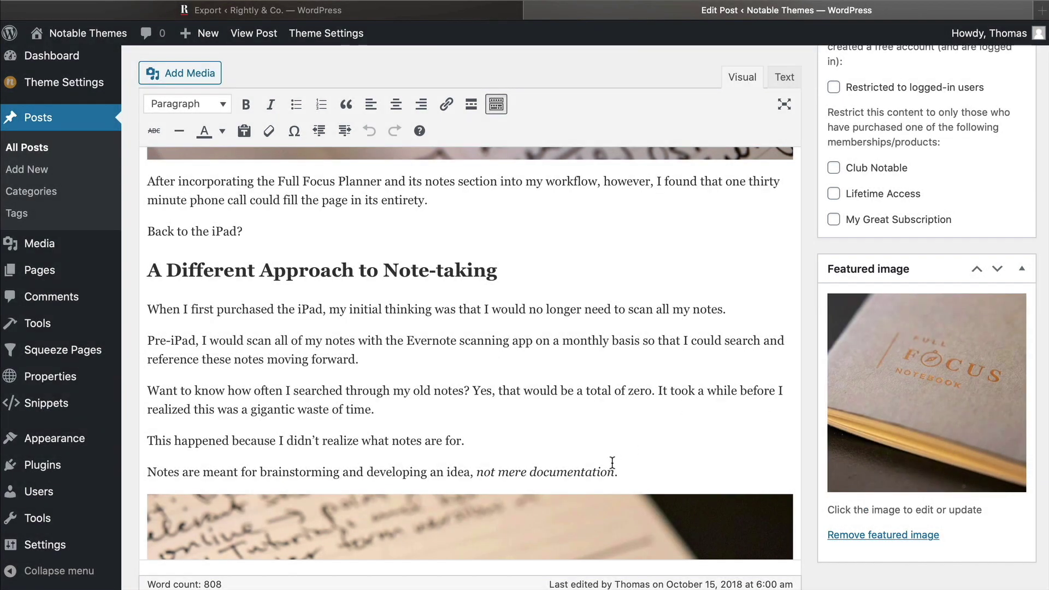
pyautogui.scroll(-4, 612, 463)
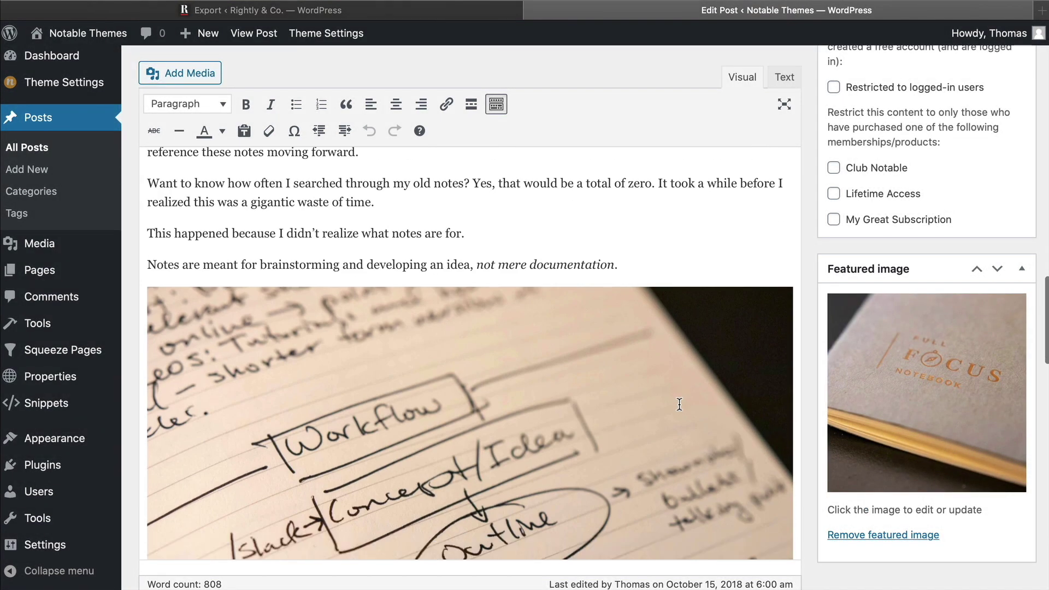
pyautogui.scroll(-2, 680, 408)
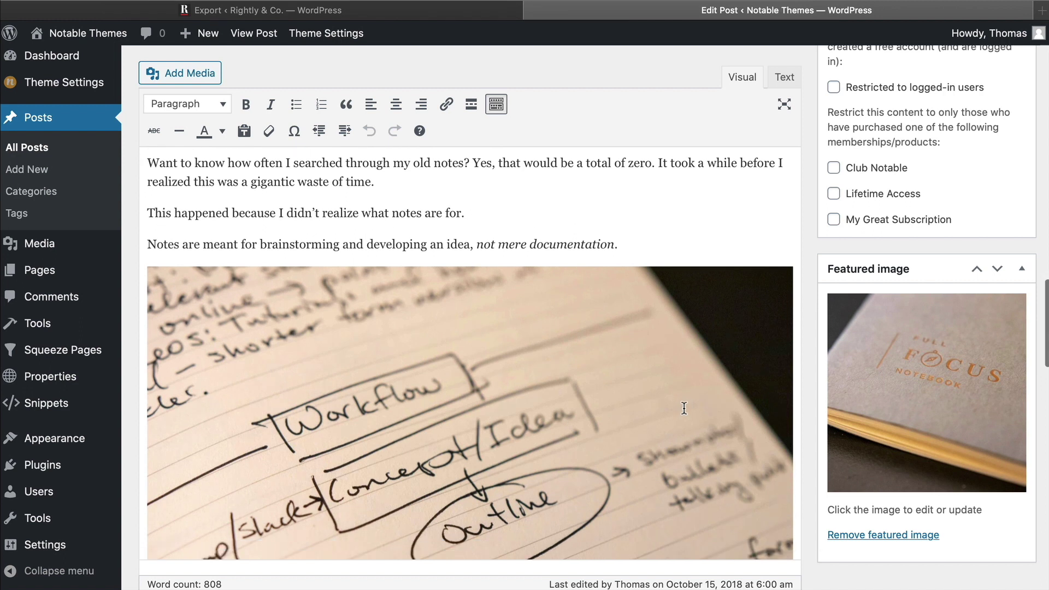
pyautogui.scroll(-5, 633, 392)
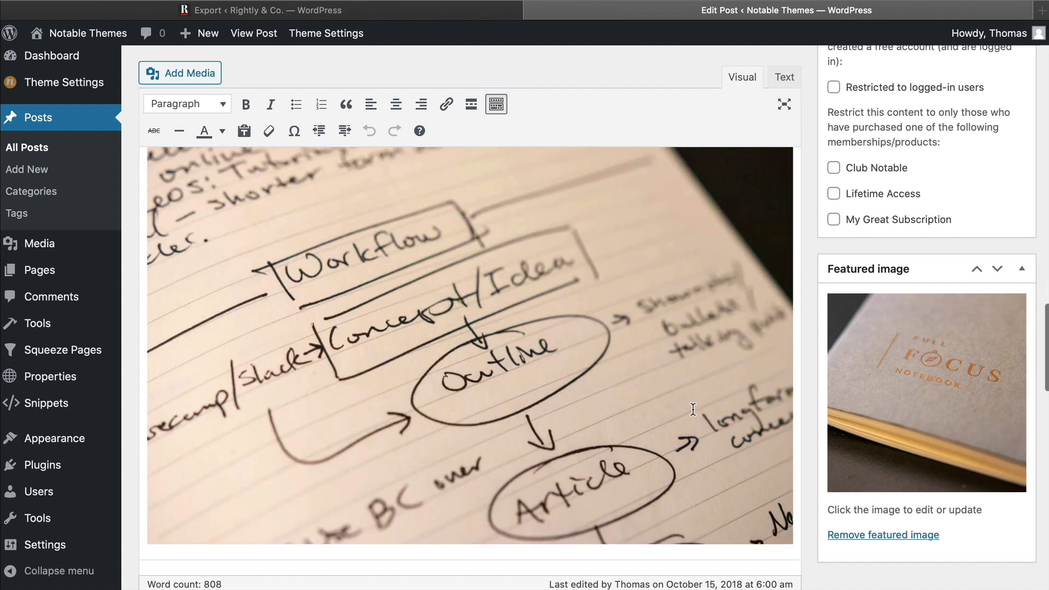
pyautogui.scroll(10, 683, 403)
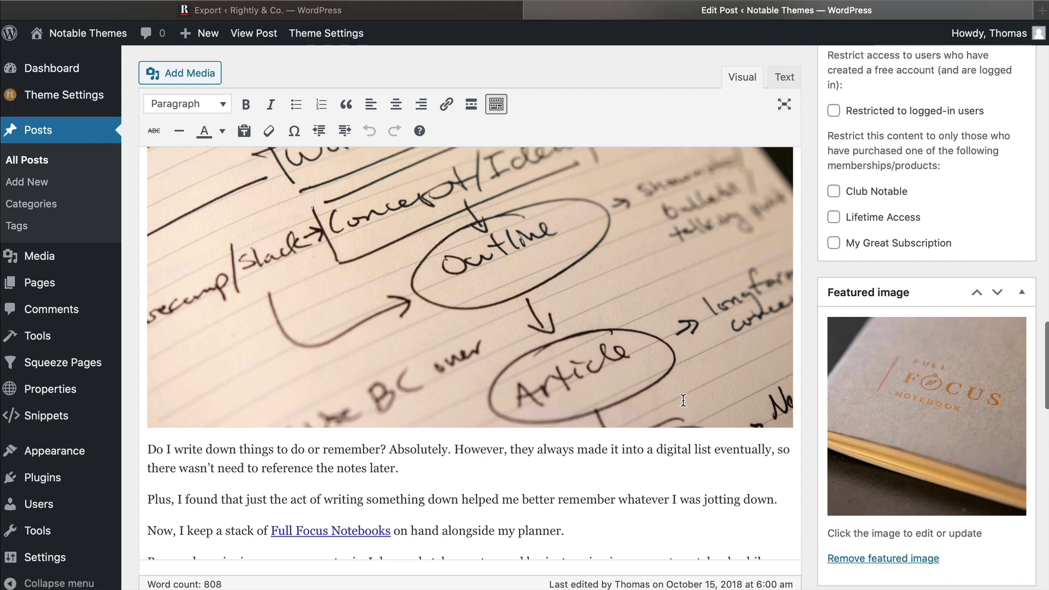
pyautogui.scroll(-3, 682, 404)
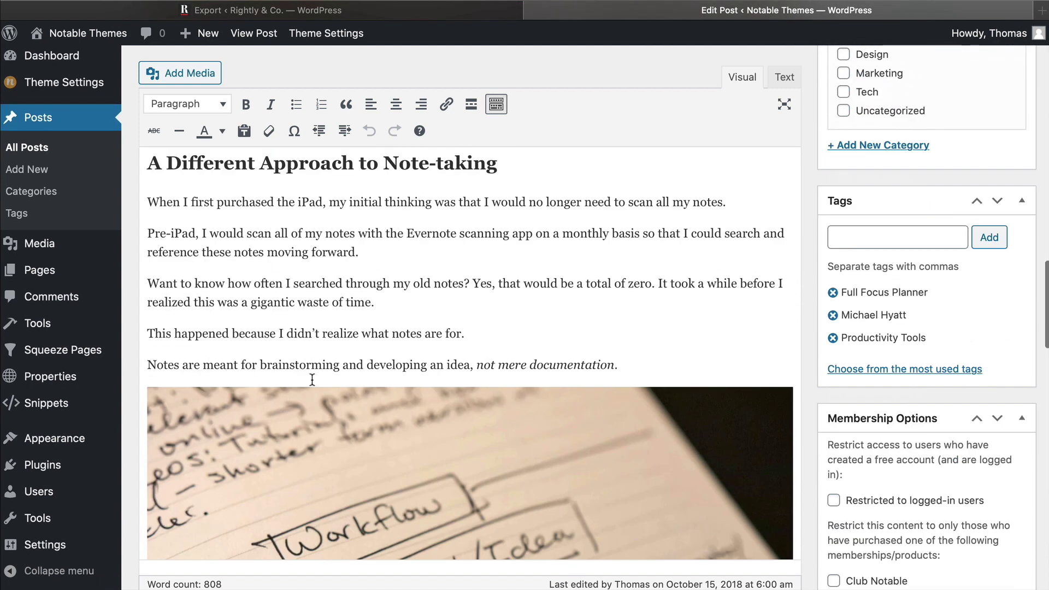
pyautogui.scroll(-6, 506, 405)
pyautogui.scroll(3, 506, 405)
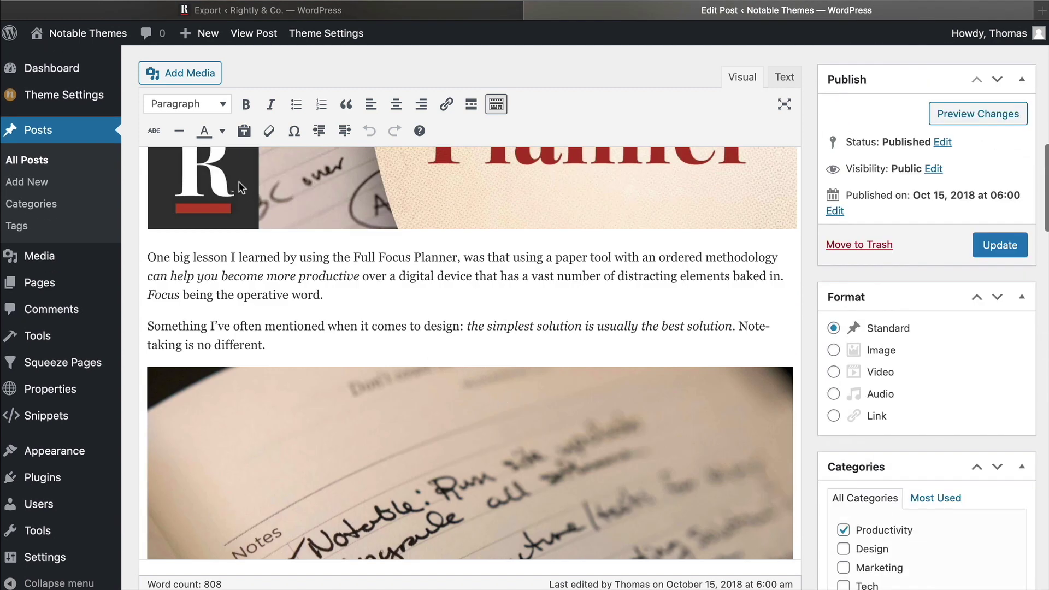
pyautogui.click(82, 33)
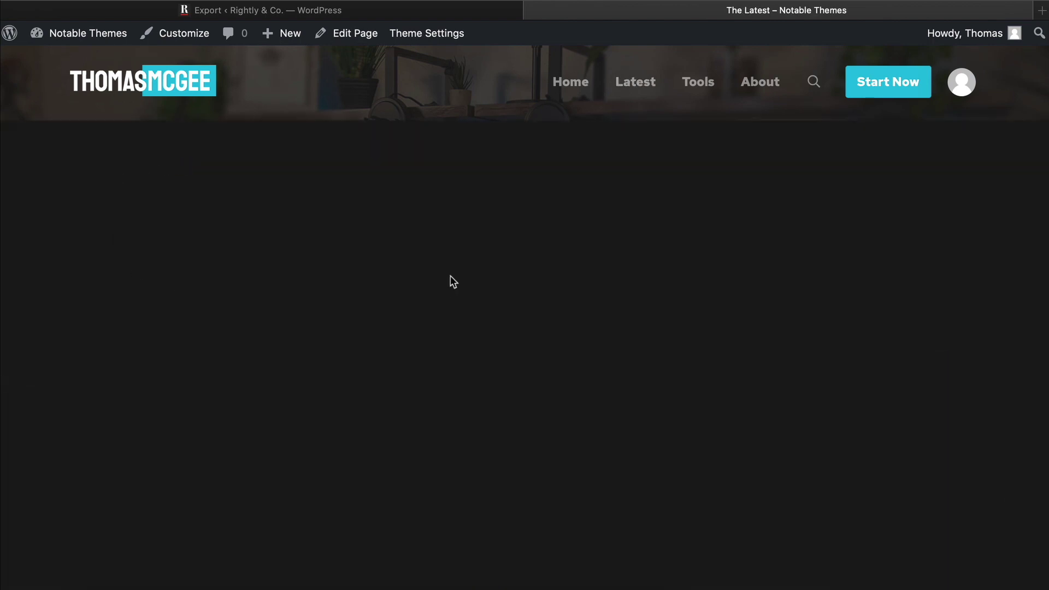
# Load more posts into the Latest grid to see the imported posts
pyautogui.scroll(-4, 251, 367)
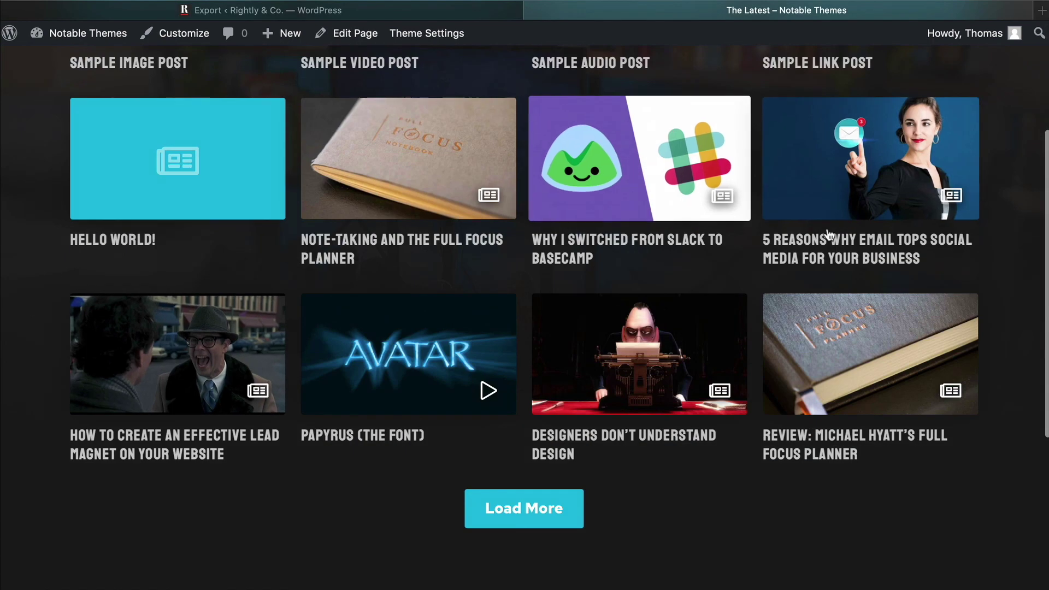
pyautogui.click(568, 520)
pyautogui.scroll(-3, 562, 246)
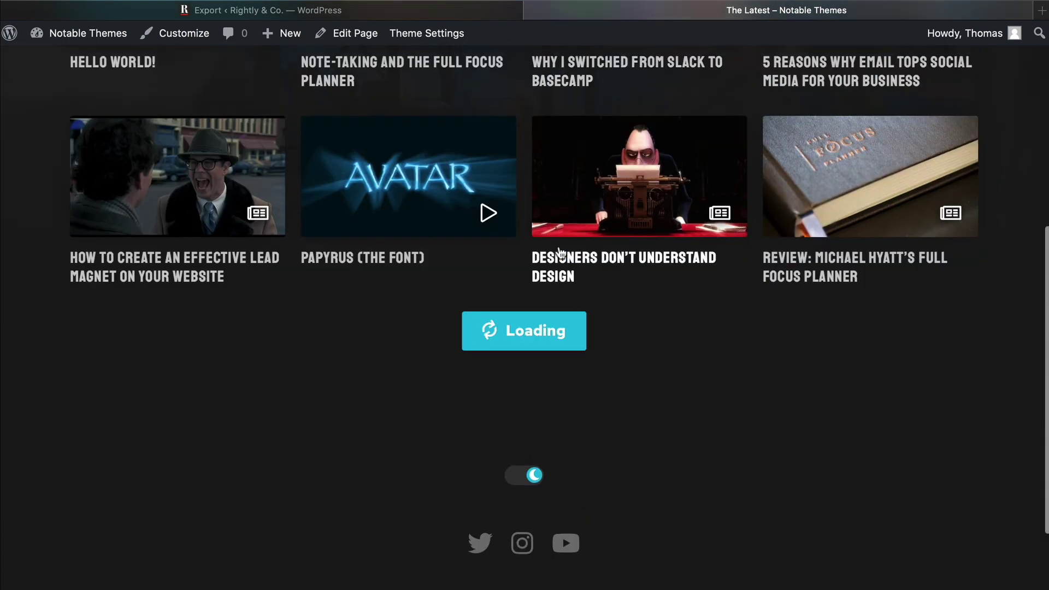
pyautogui.scroll(4, 560, 253)
# View the Lead Magnet article, then return to the admin's All Posts list
pyautogui.click(175, 432)
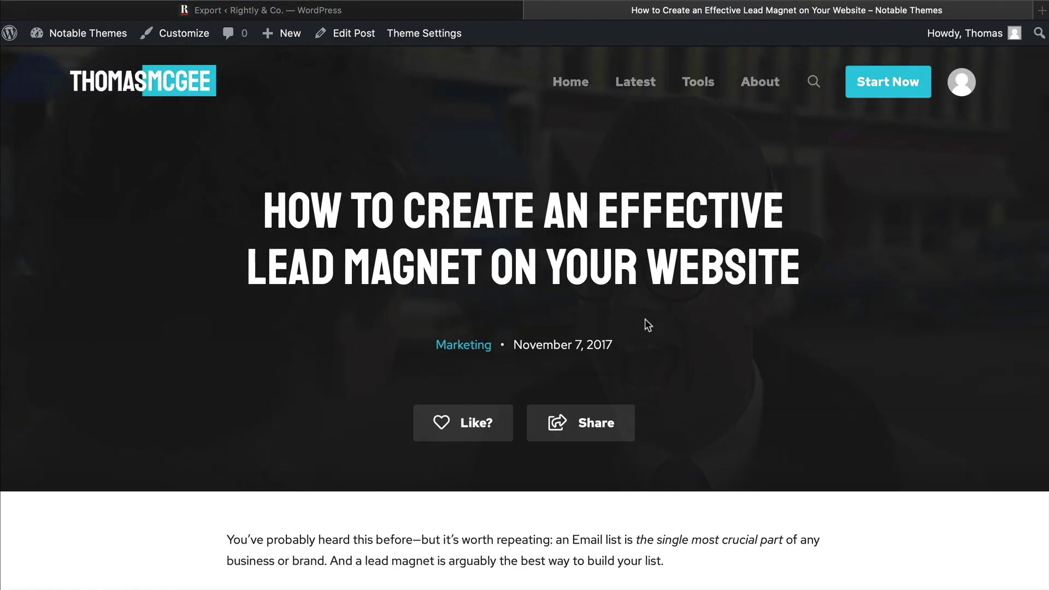
pyautogui.scroll(-20, 722, 295)
pyautogui.scroll(20, 699, 306)
pyautogui.click(88, 33)
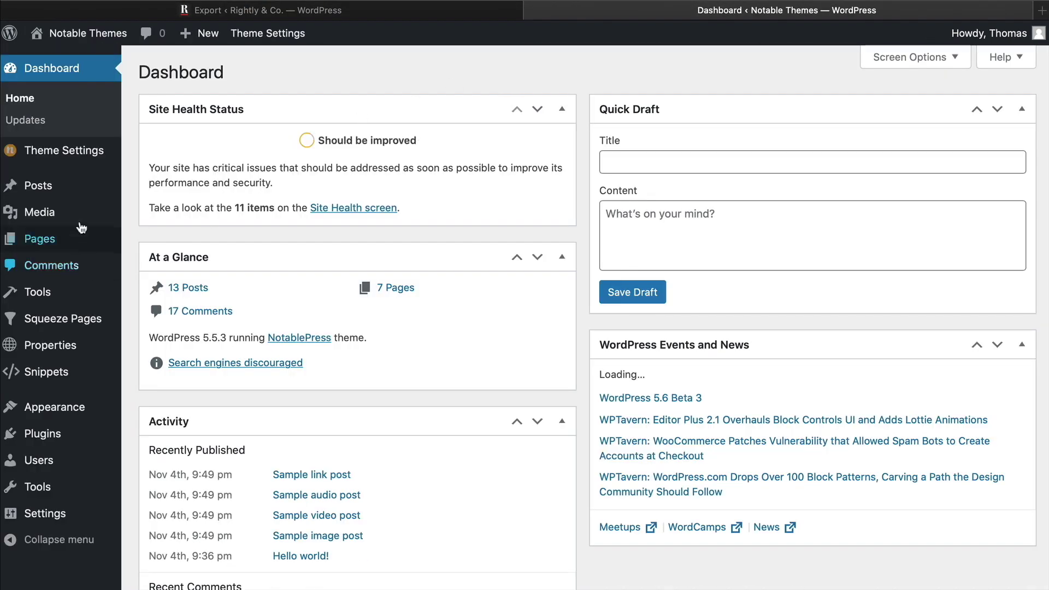
pyautogui.click(38, 185)
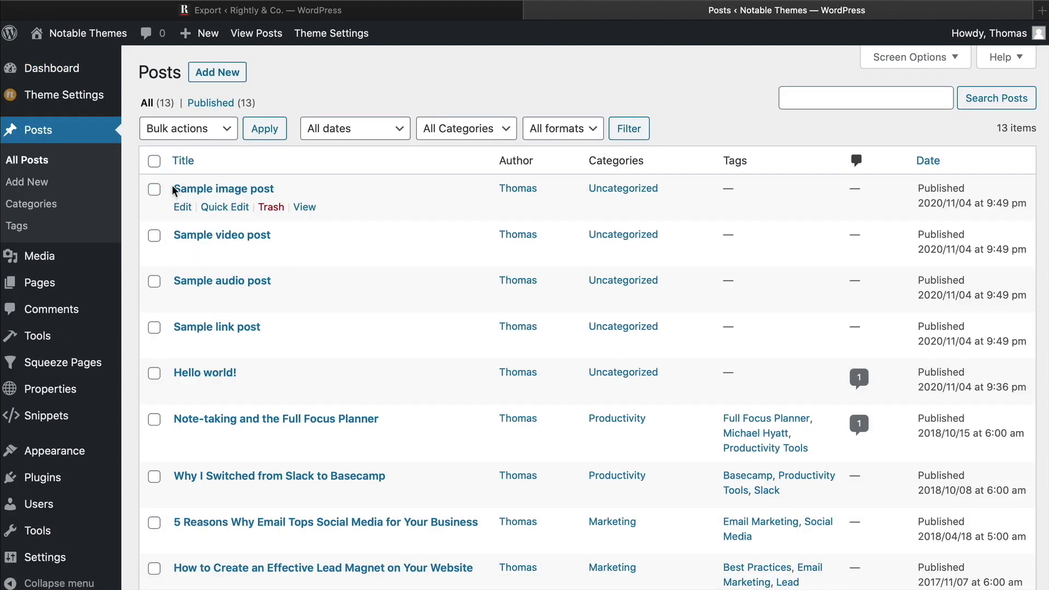
# Trash the sample posts including Hello world! via Bulk actions, then view the site's Latest page
pyautogui.click(154, 235)
pyautogui.click(154, 281)
pyautogui.click(154, 327)
pyautogui.click(155, 373)
pyautogui.click(188, 128)
pyautogui.click(176, 158)
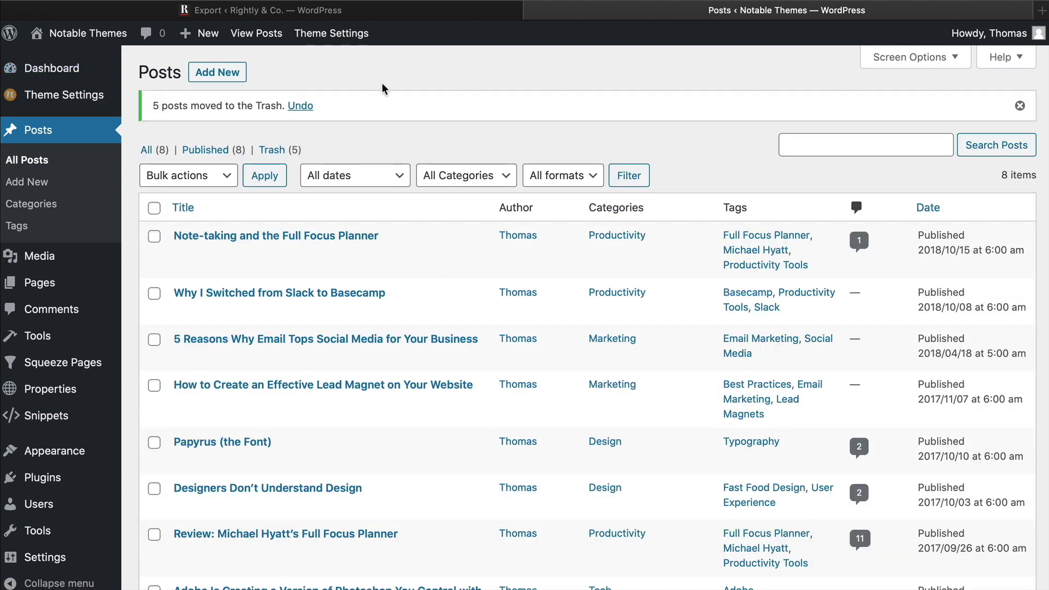
pyautogui.click(115, 43)
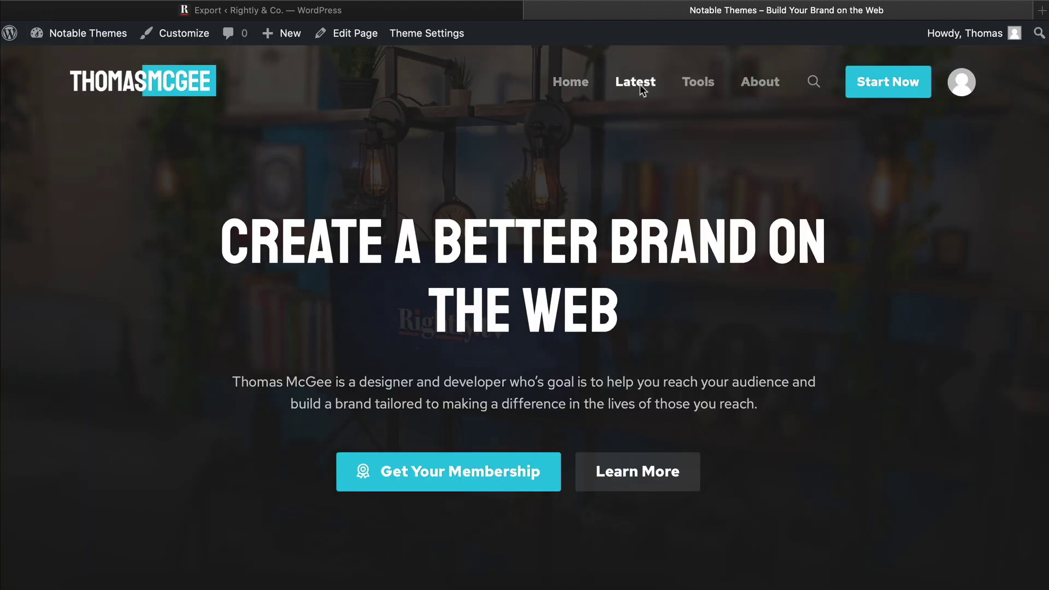
pyautogui.click(644, 88)
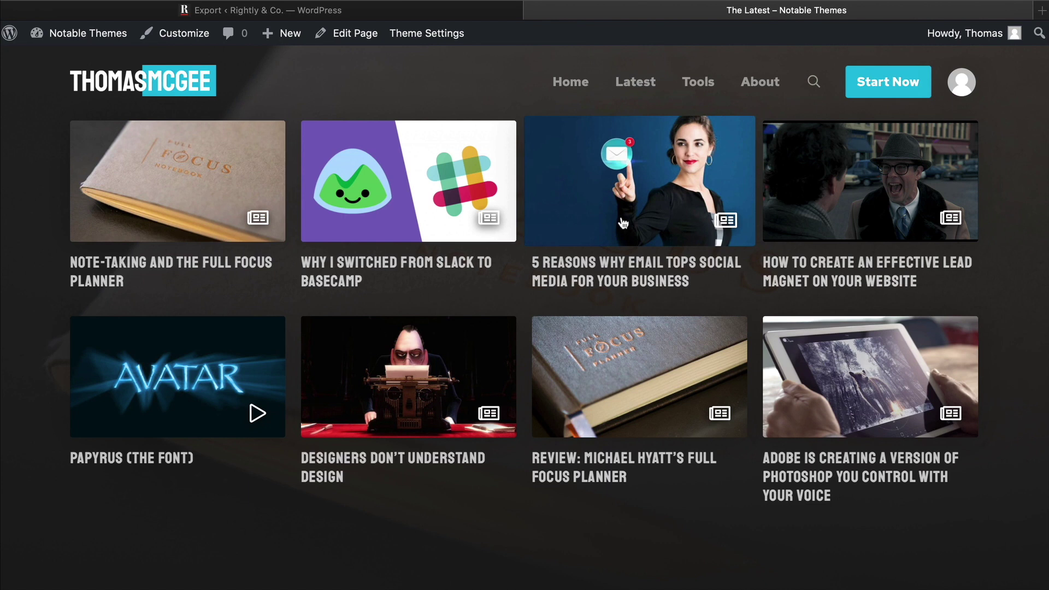
# Open the Why I Switched from Slack to Basecamp article from the Latest page
pyautogui.scroll(-3, 618, 225)
pyautogui.scroll(3, 617, 226)
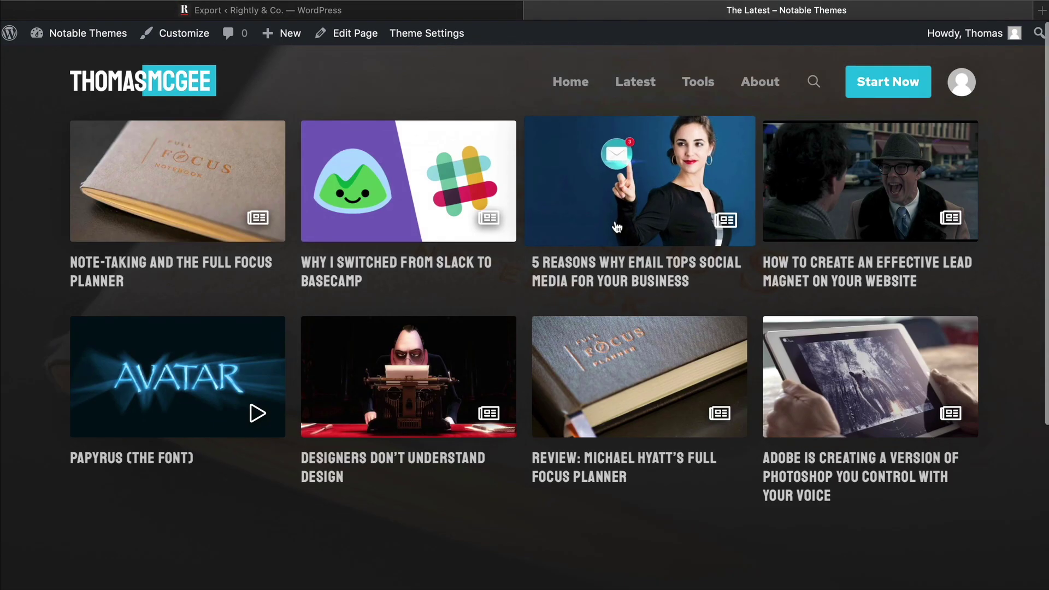
pyautogui.click(448, 198)
pyautogui.scroll(-10, 435, 274)
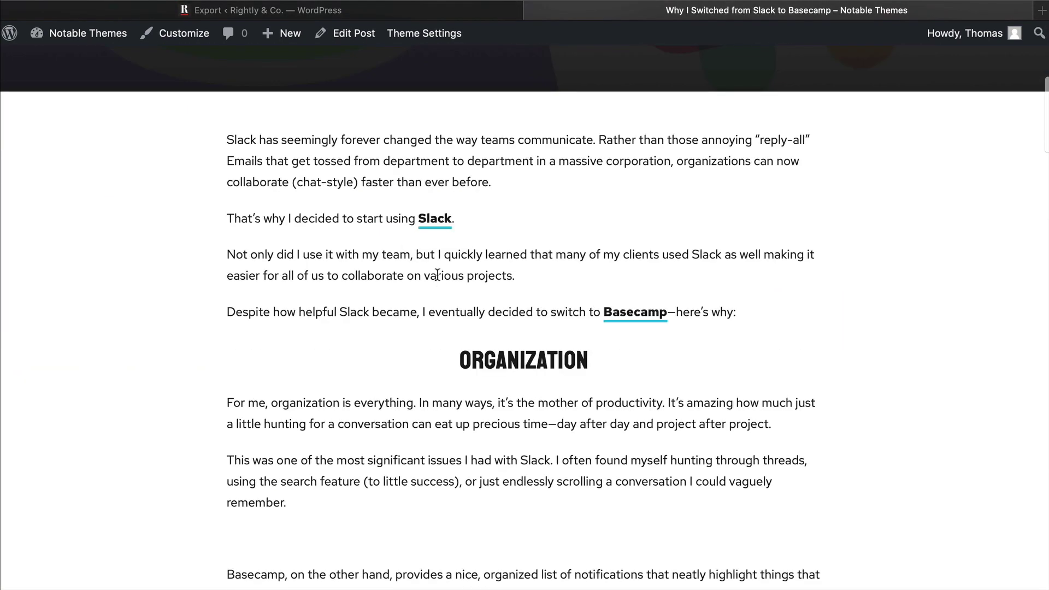